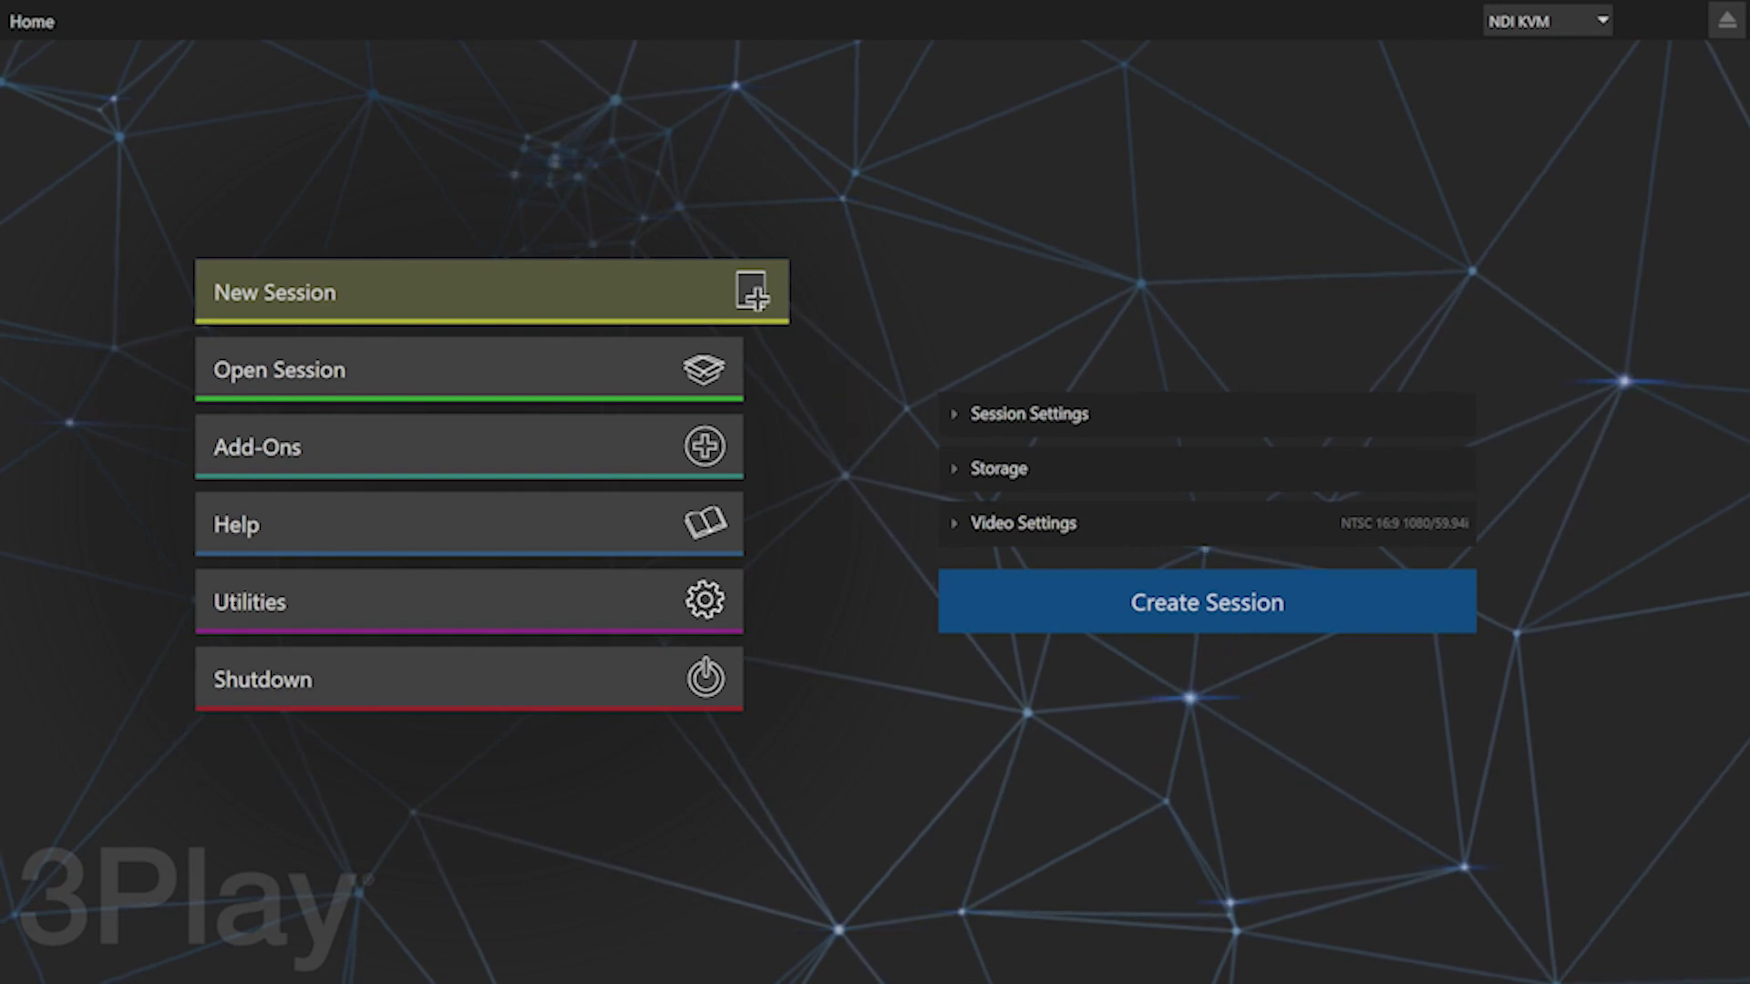
# Exit 3Play to Windows from the Shutdown menu and confirm the warning.
pyautogui.click(511, 679)
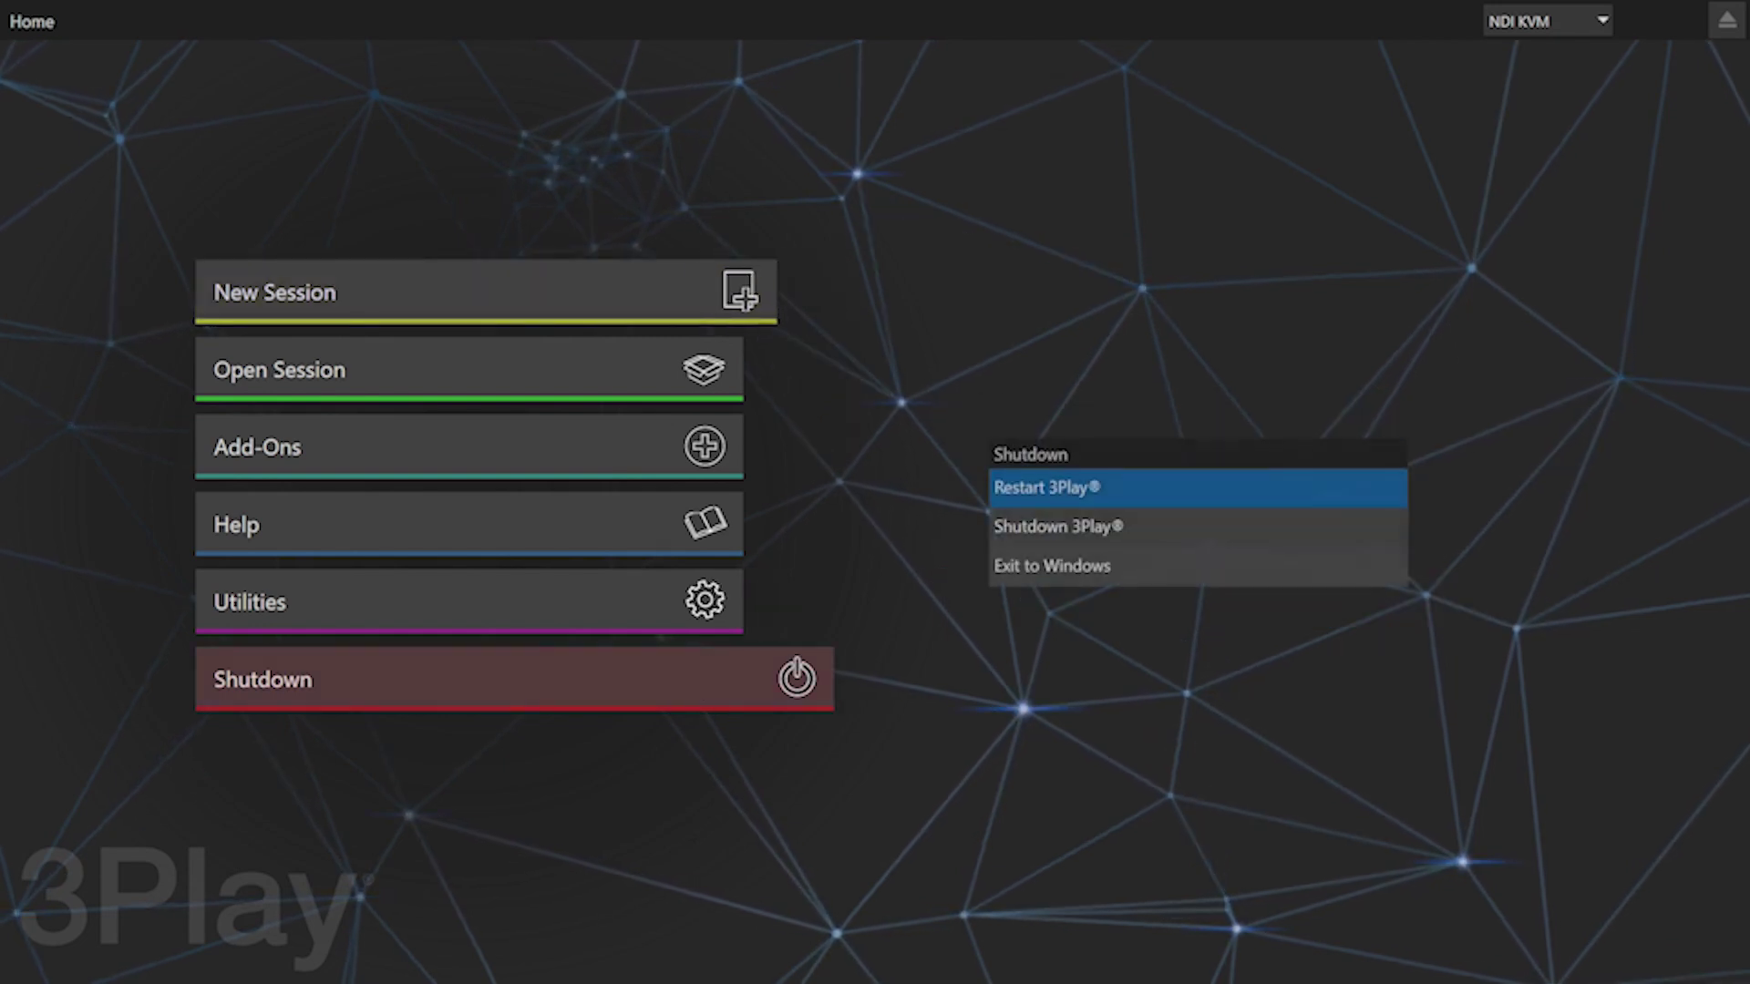
pyautogui.press('Down')
pyautogui.press('Down')
pyautogui.press('Return')
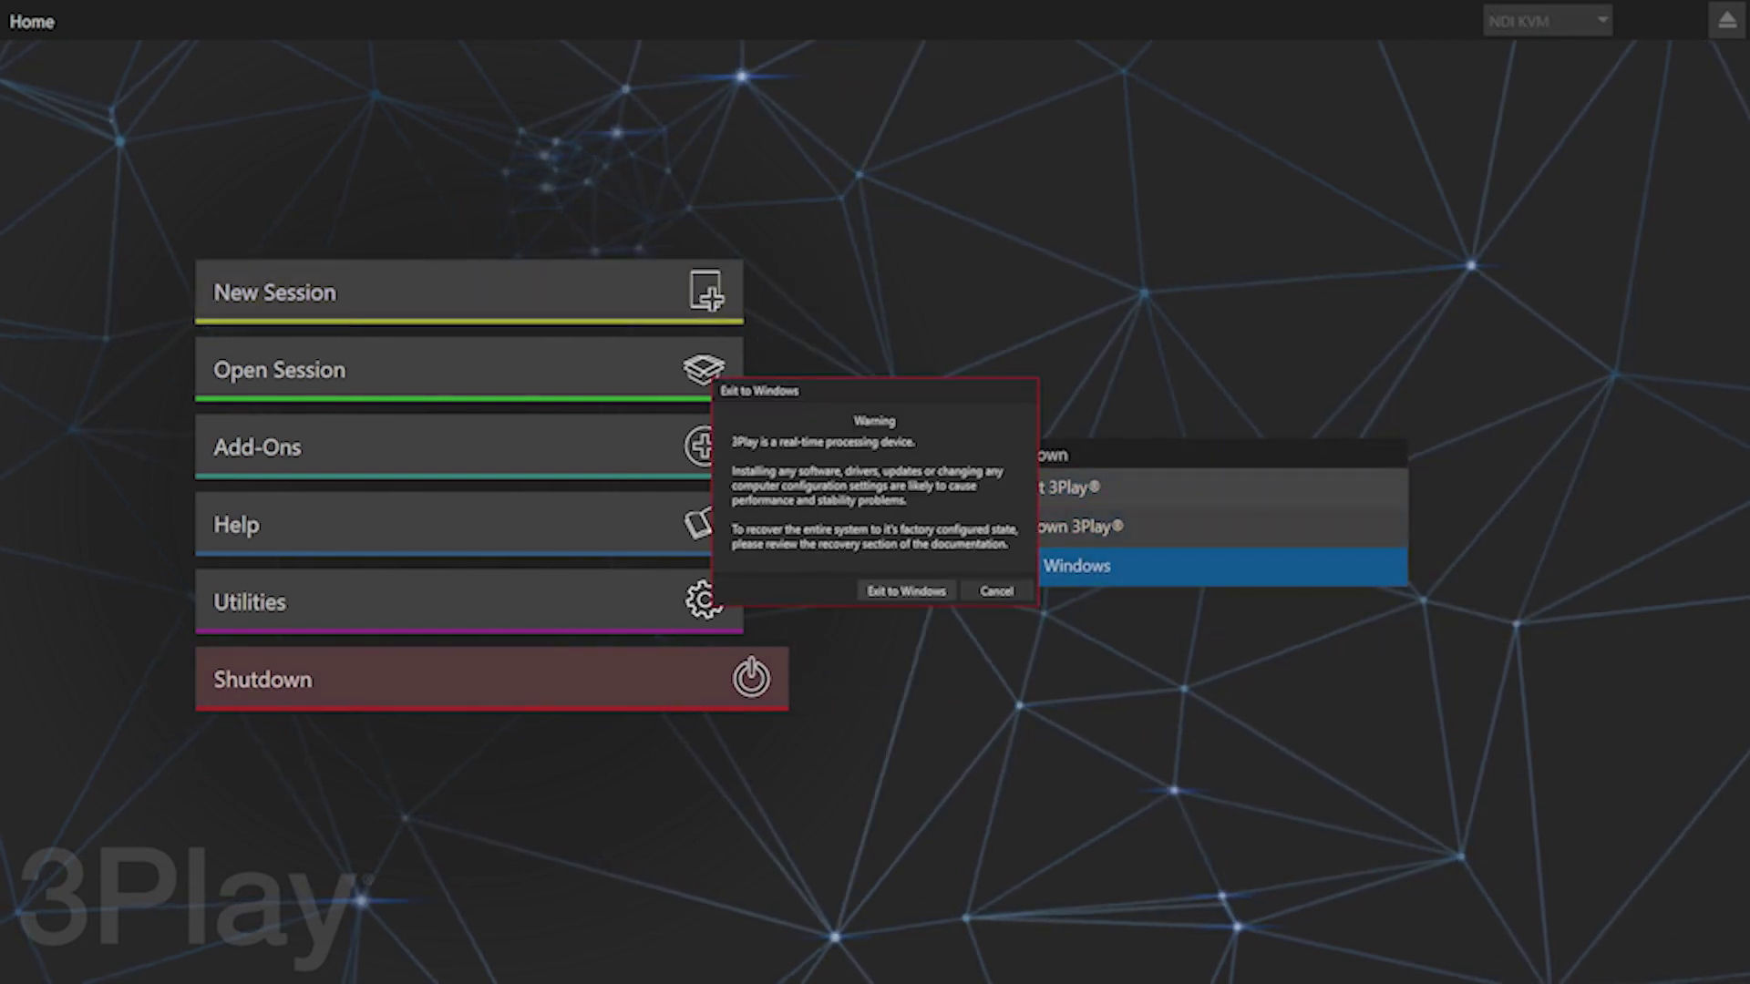
pyautogui.press('Return')
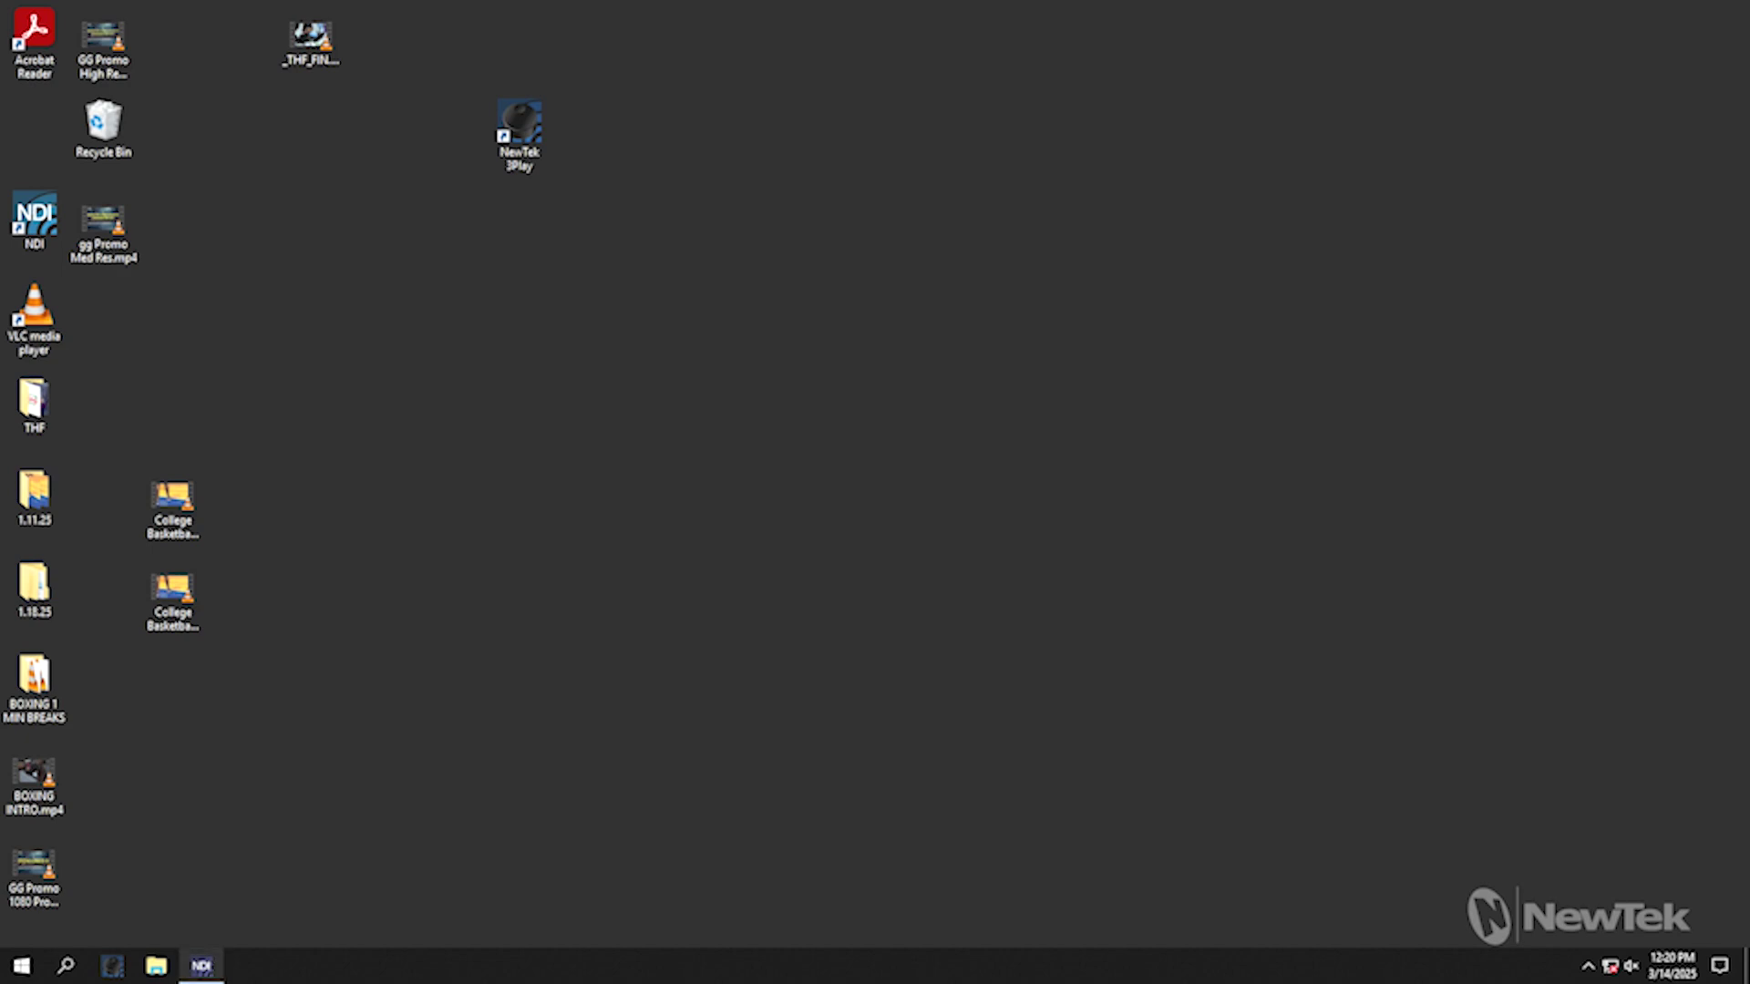
# Create a new folder named 'TUTORIAL VIDEOS' on the Desktop.
pyautogui.press('super+e')
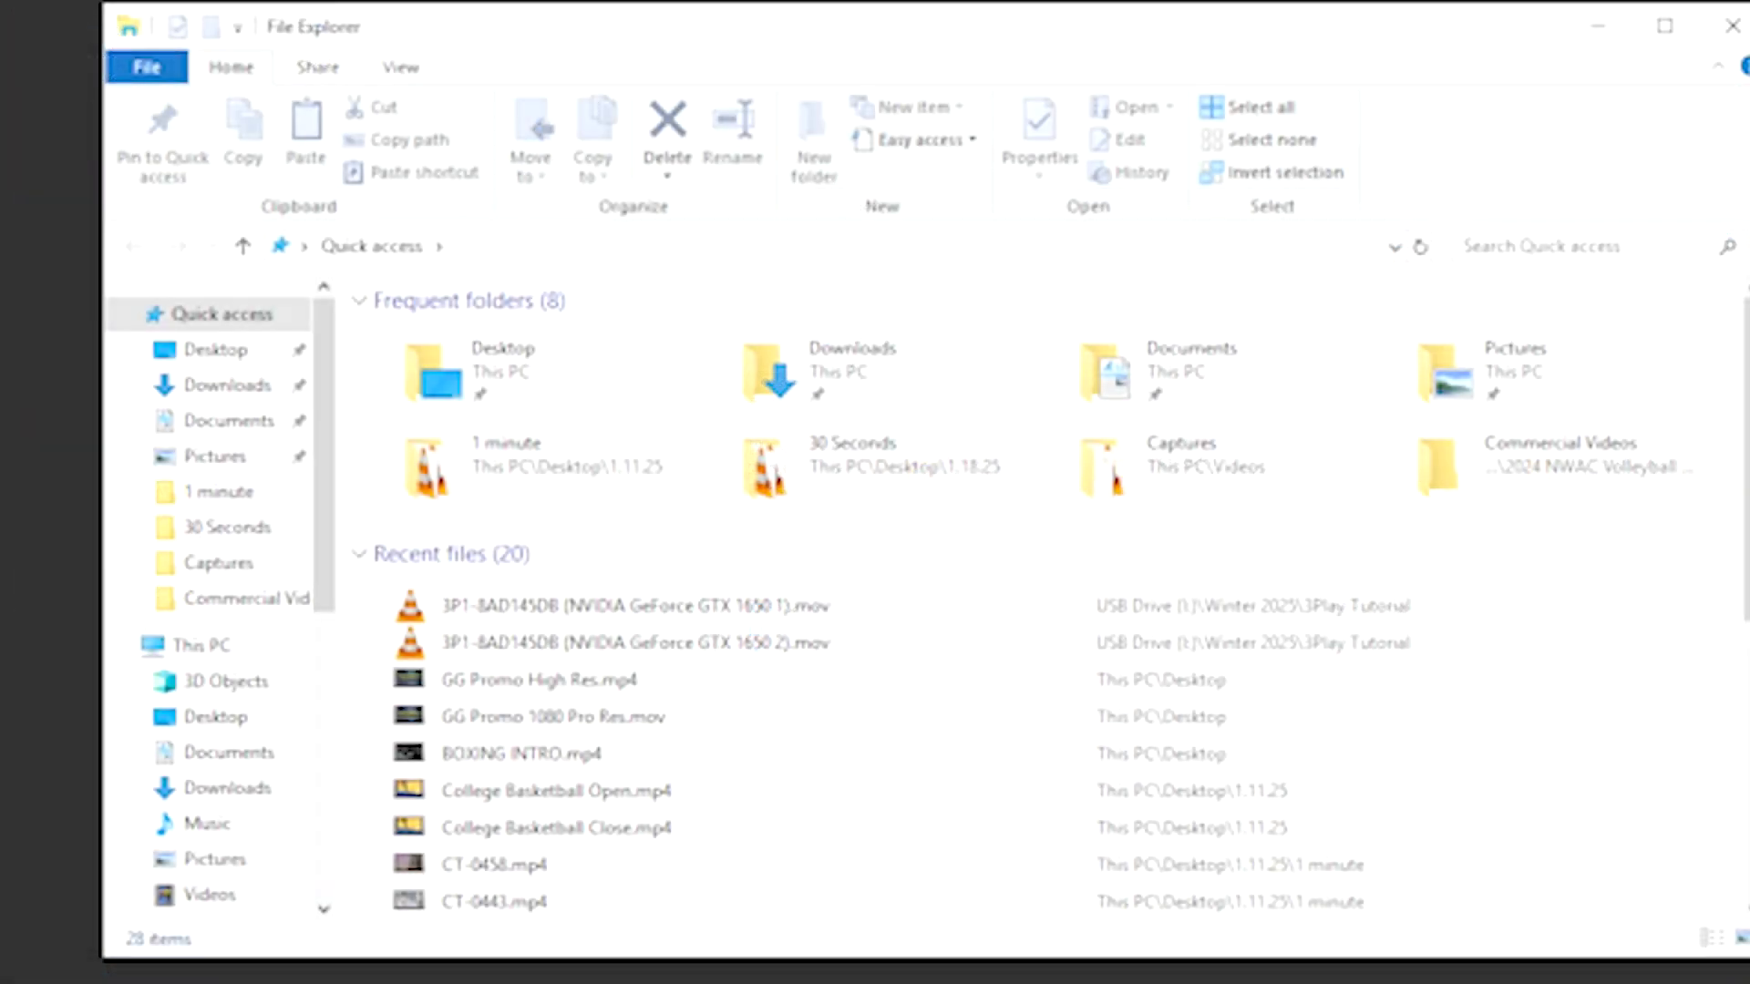
pyautogui.click(215, 349)
pyautogui.rightClick(1403, 620)
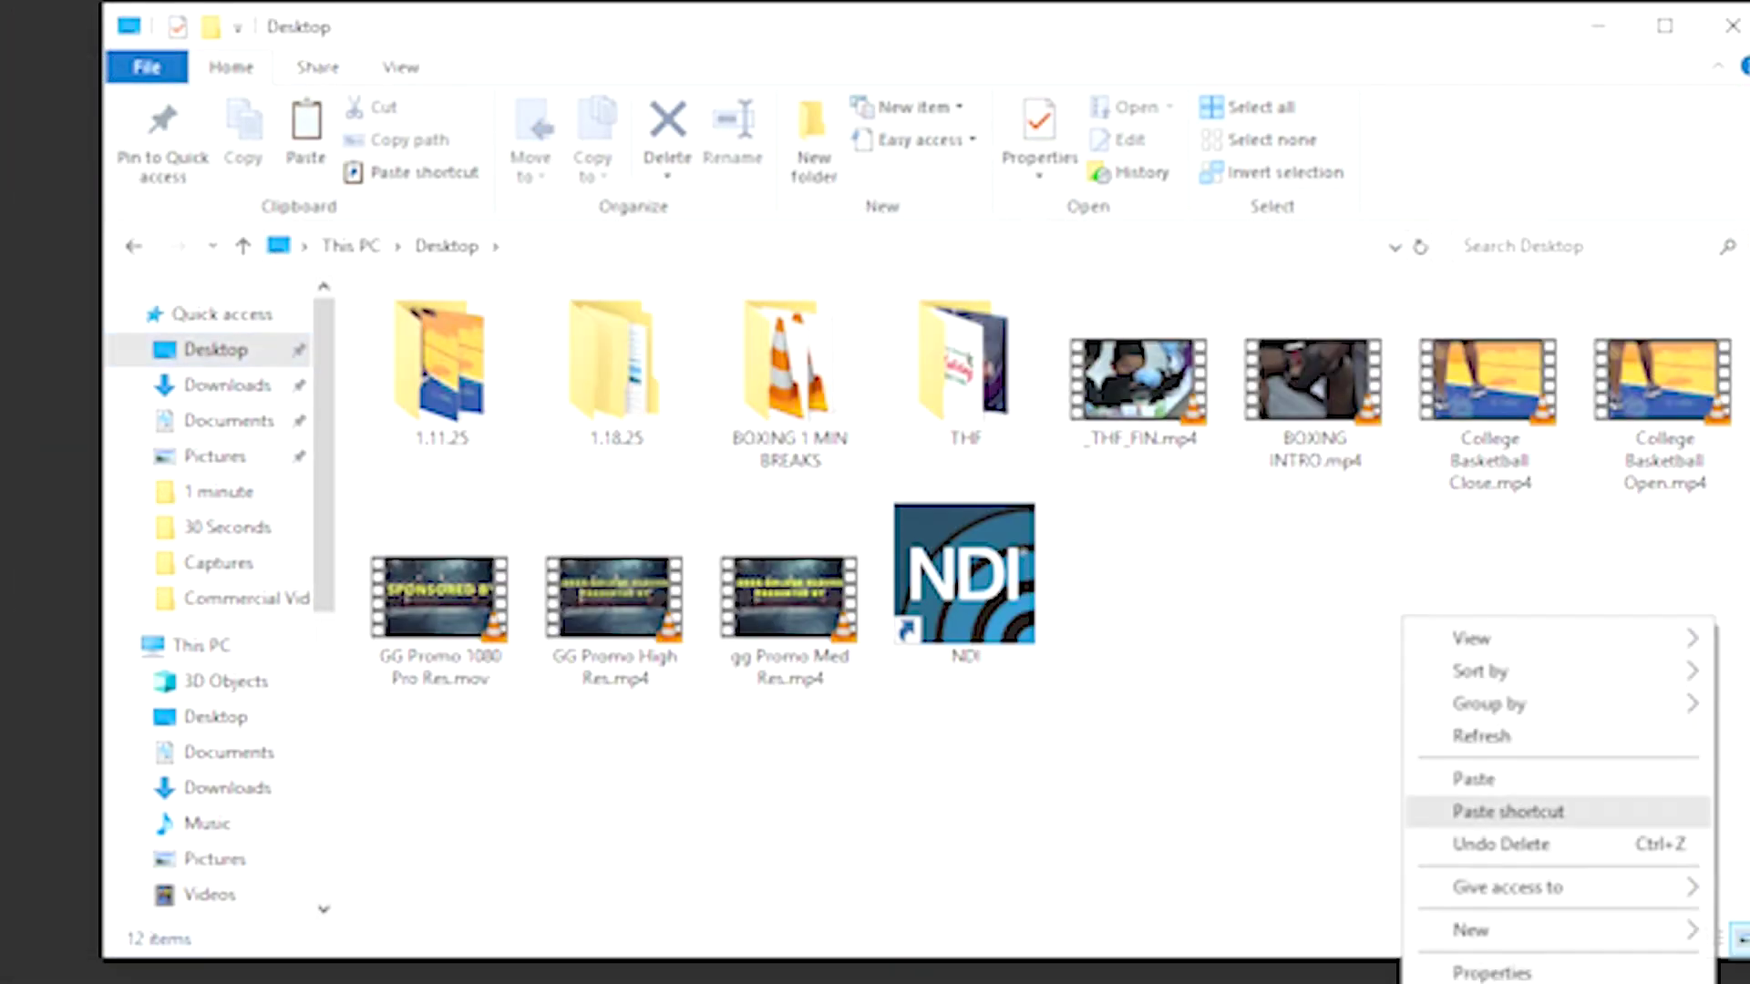
pyautogui.moveTo(1495, 930)
pyautogui.click(1089, 933)
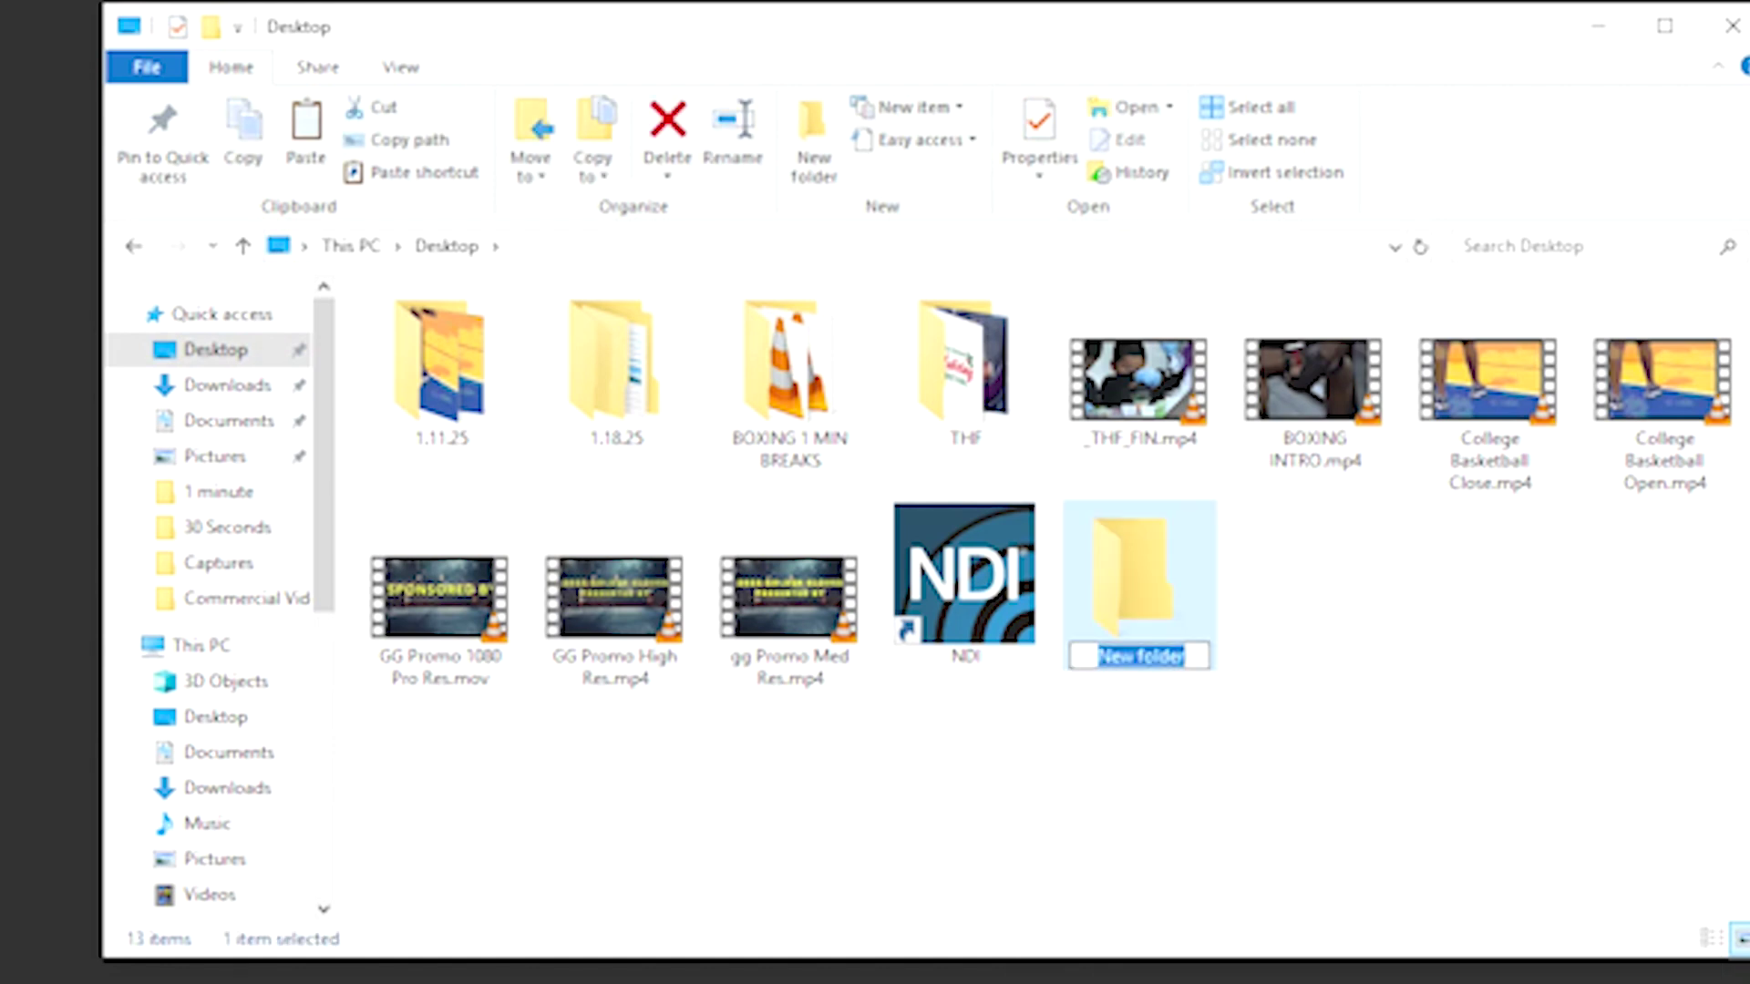
pyautogui.write('TUTORIAL')
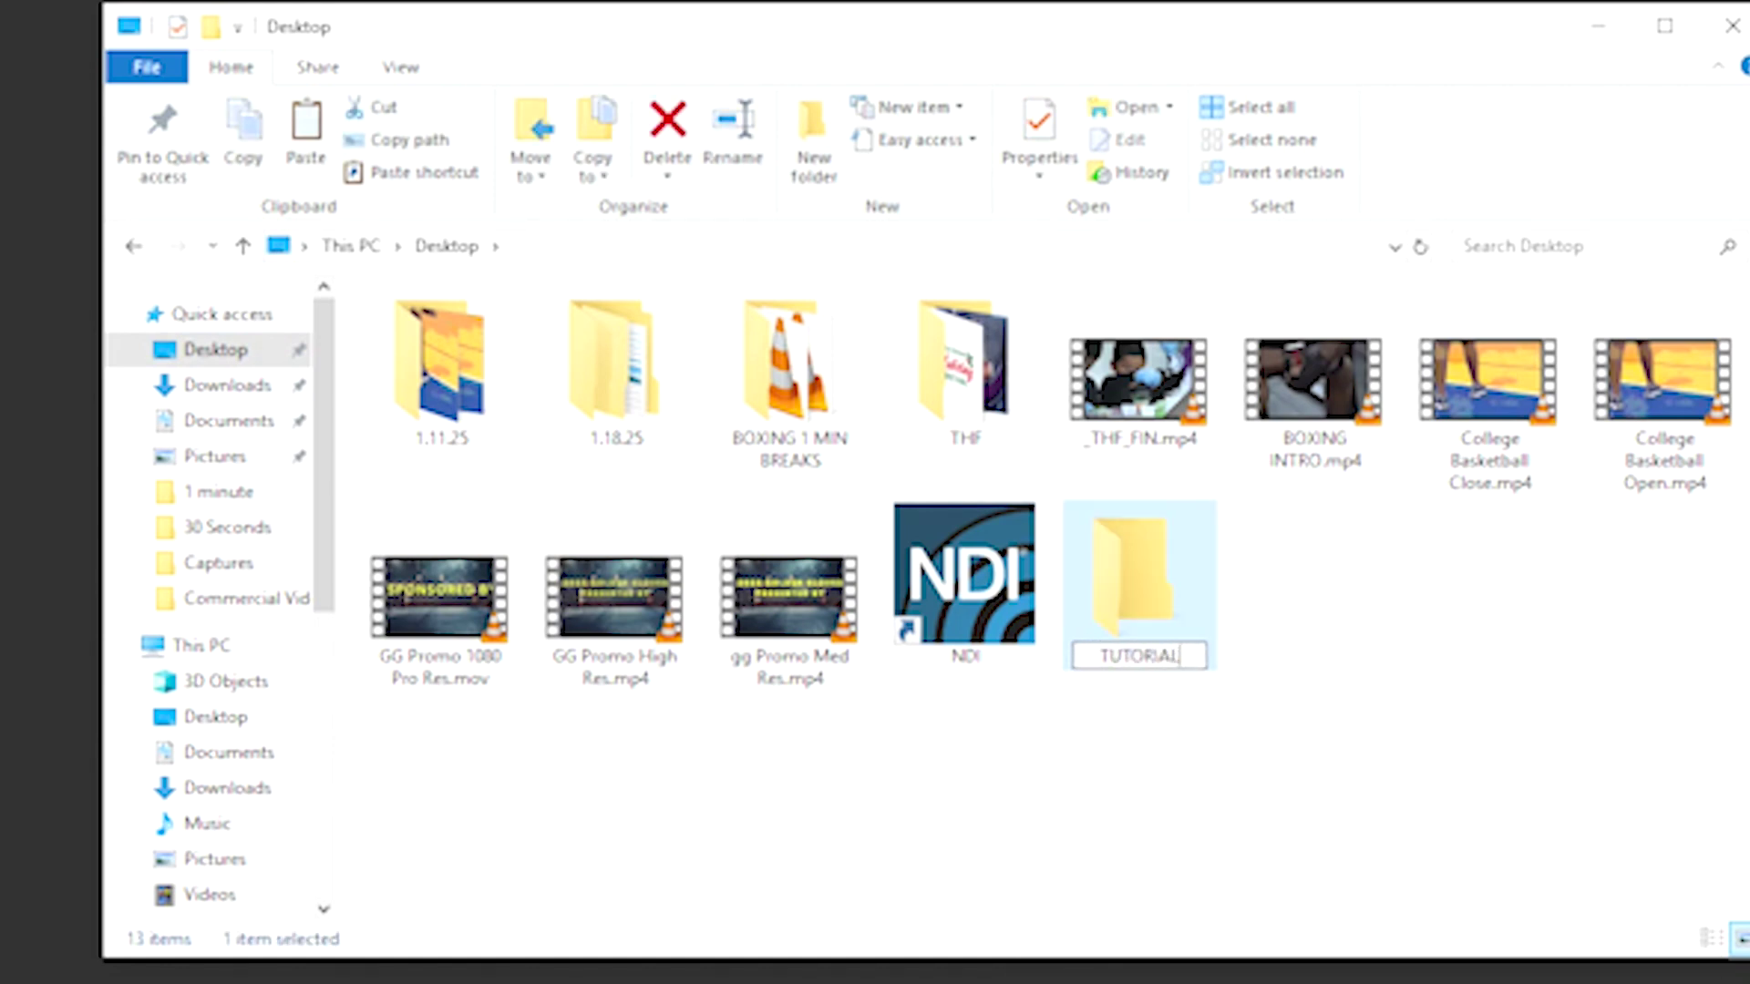
pyautogui.write(' VIDEOS')
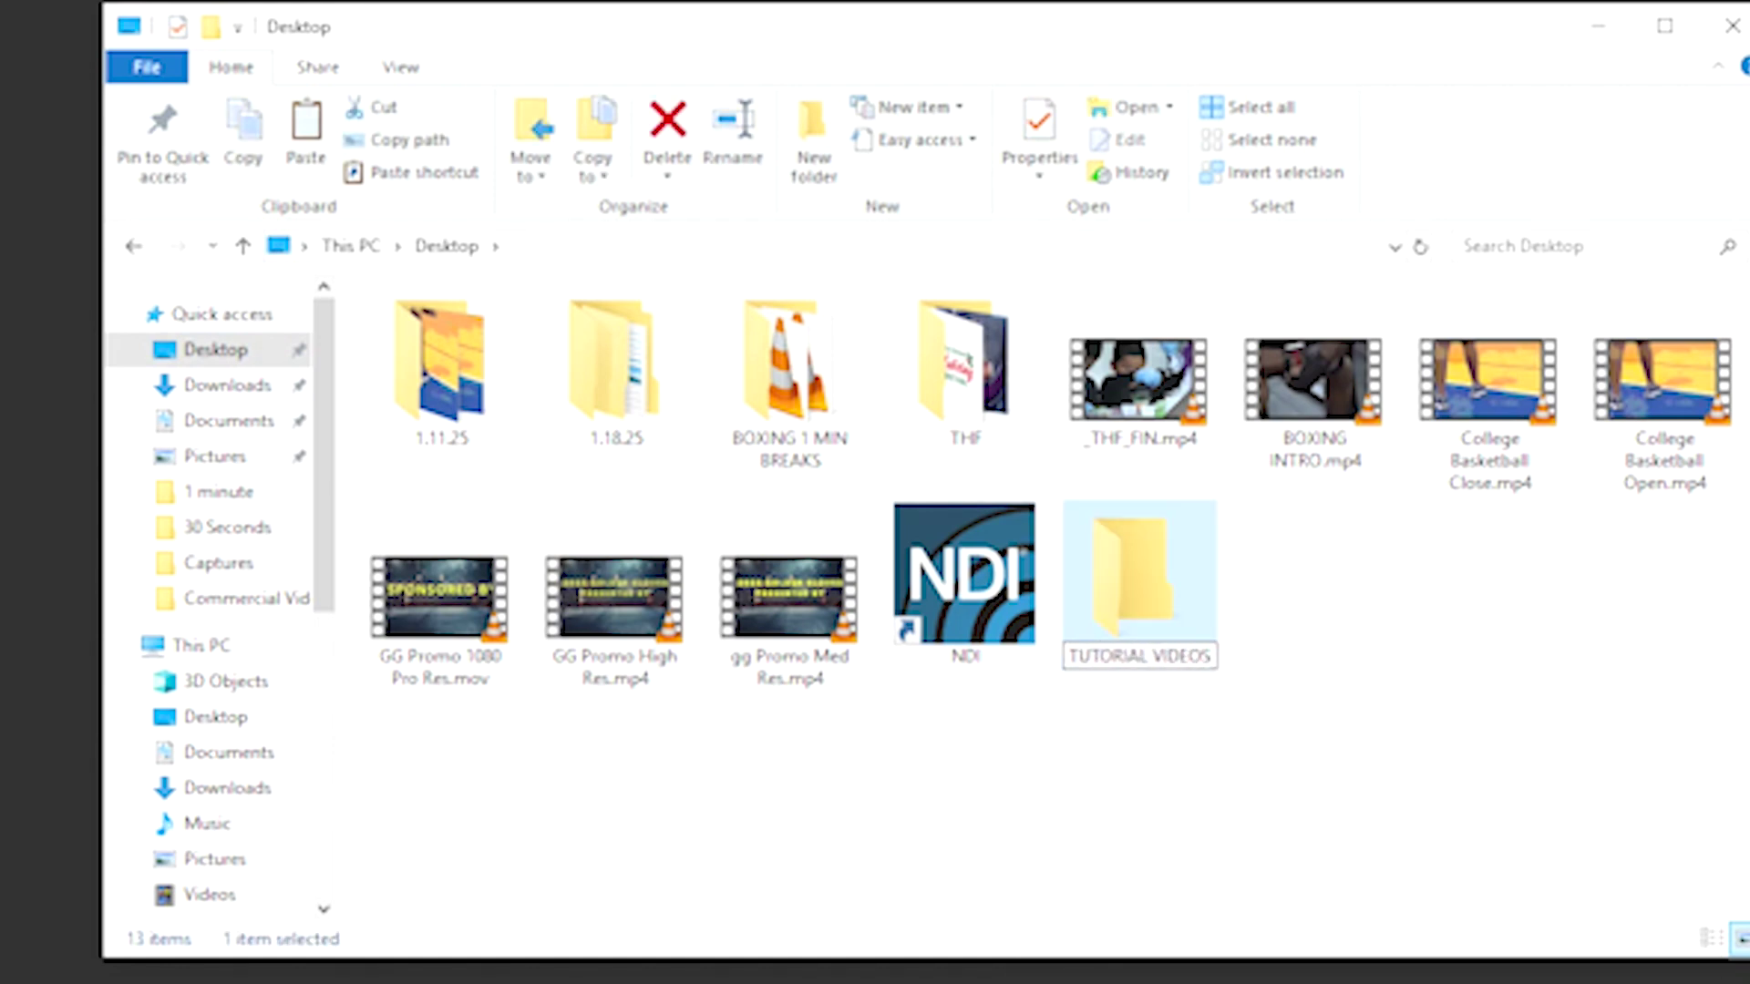
pyautogui.press('Return')
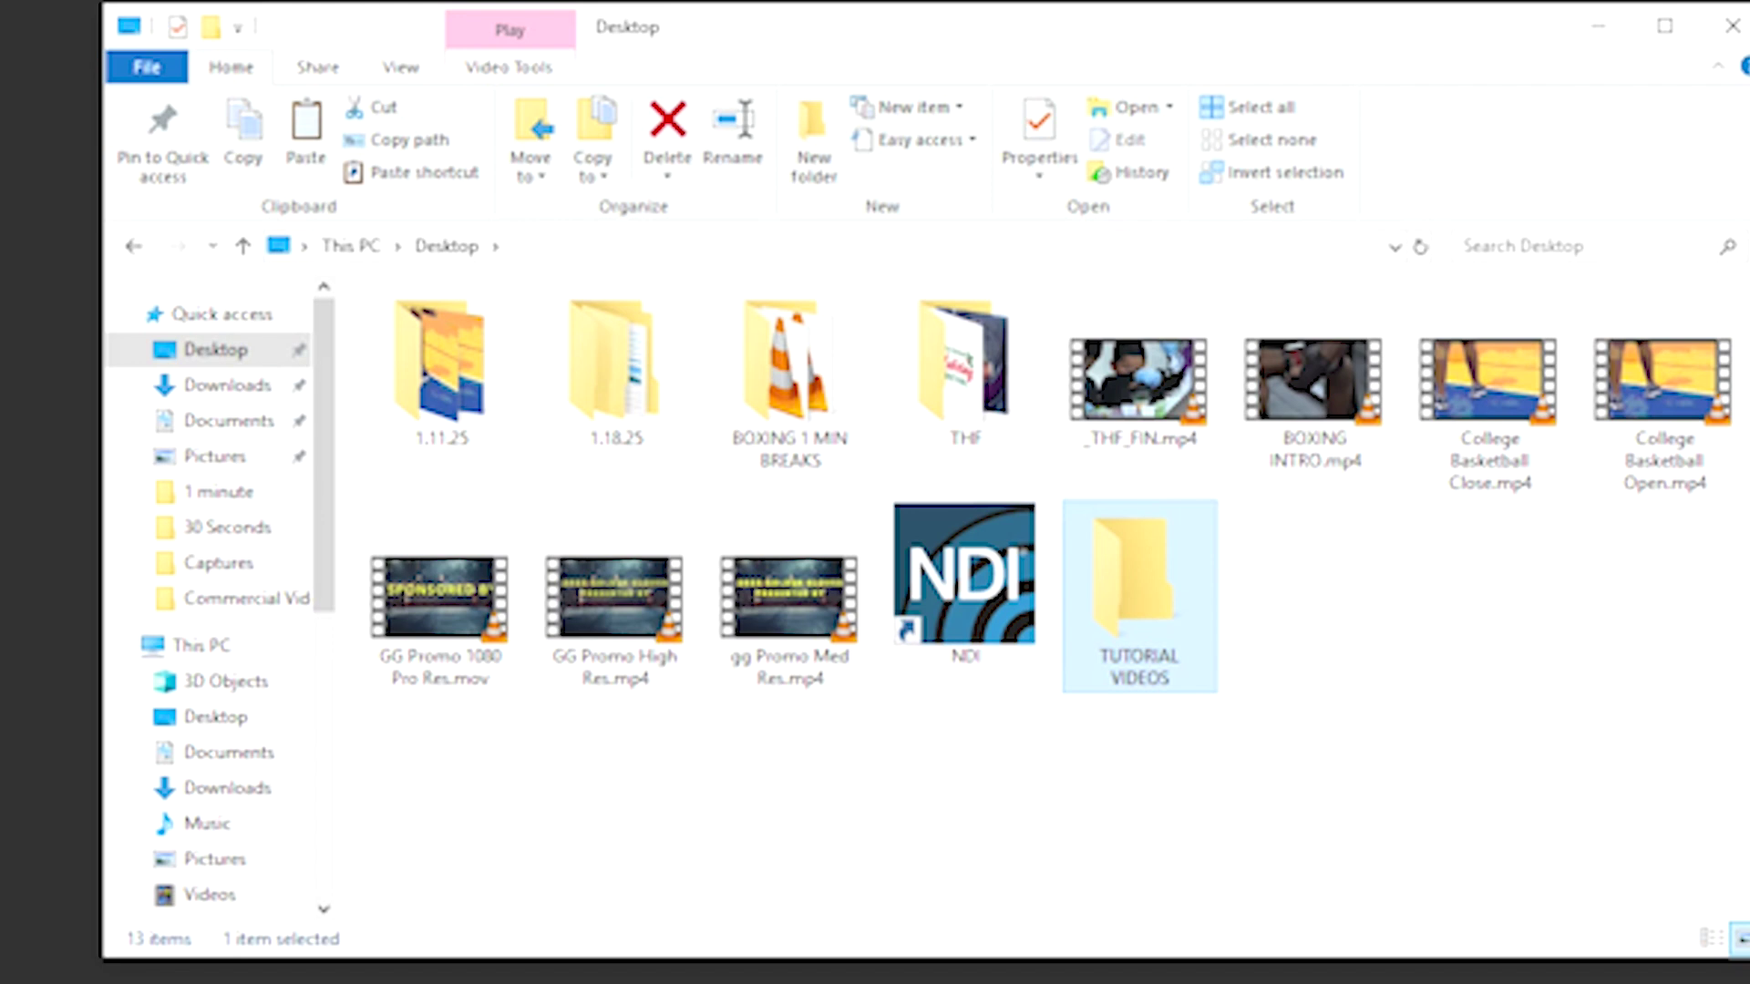
# Copy the three CT mp4 files from USB Drive (I:)\3PLAY into TUTORIAL VIDEOS.
pyautogui.scroll(-5, 219, 593)
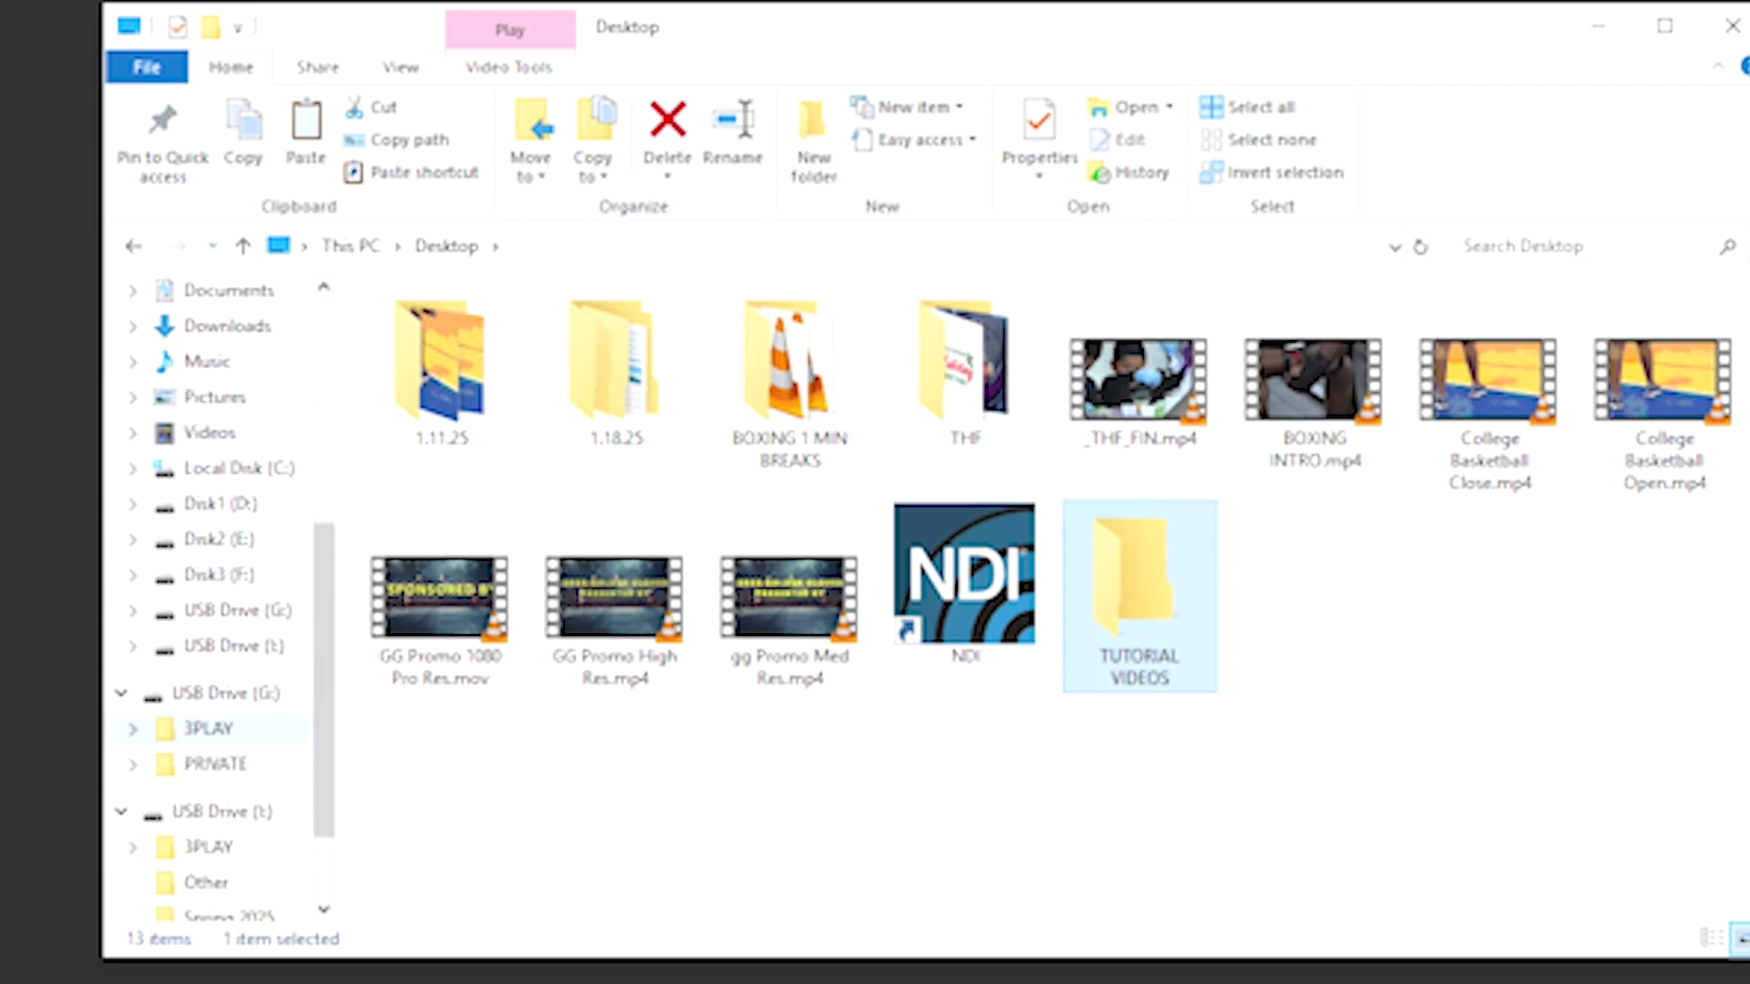
pyautogui.click(208, 846)
pyautogui.moveTo(711, 523); pyautogui.dragTo(419, 376)
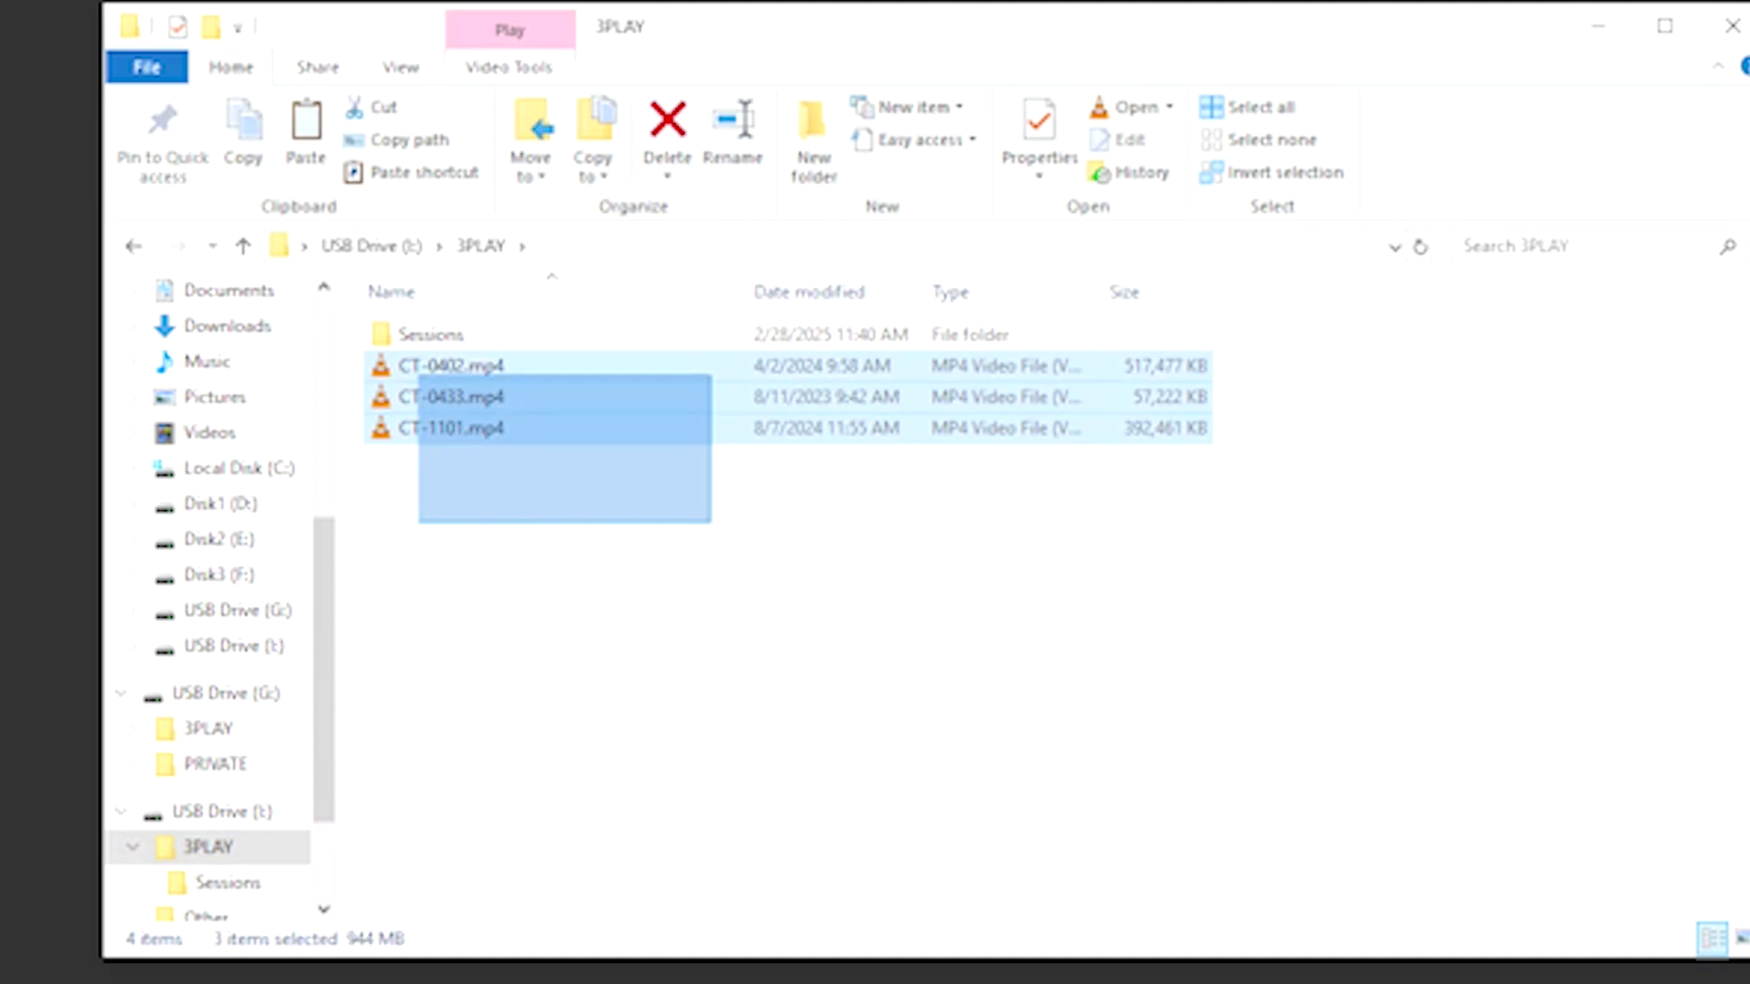
pyautogui.rightClick(395, 363)
pyautogui.click(433, 671)
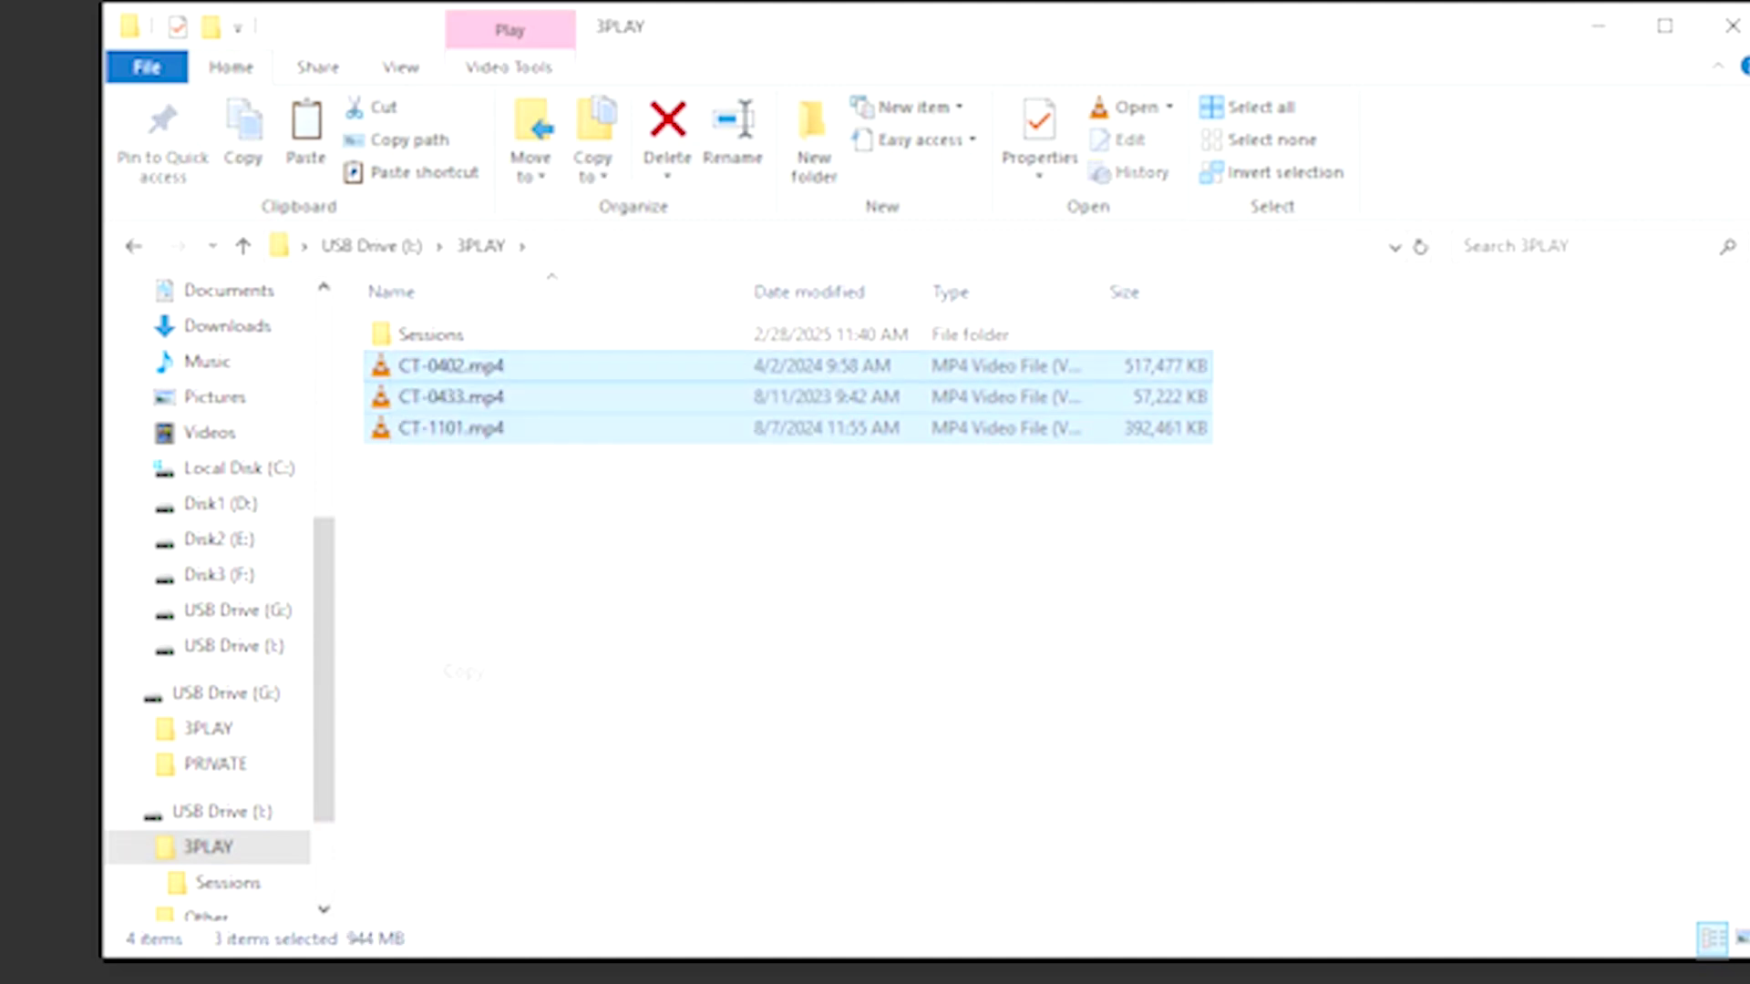
pyautogui.scroll(3, 219, 593)
pyautogui.click(215, 372)
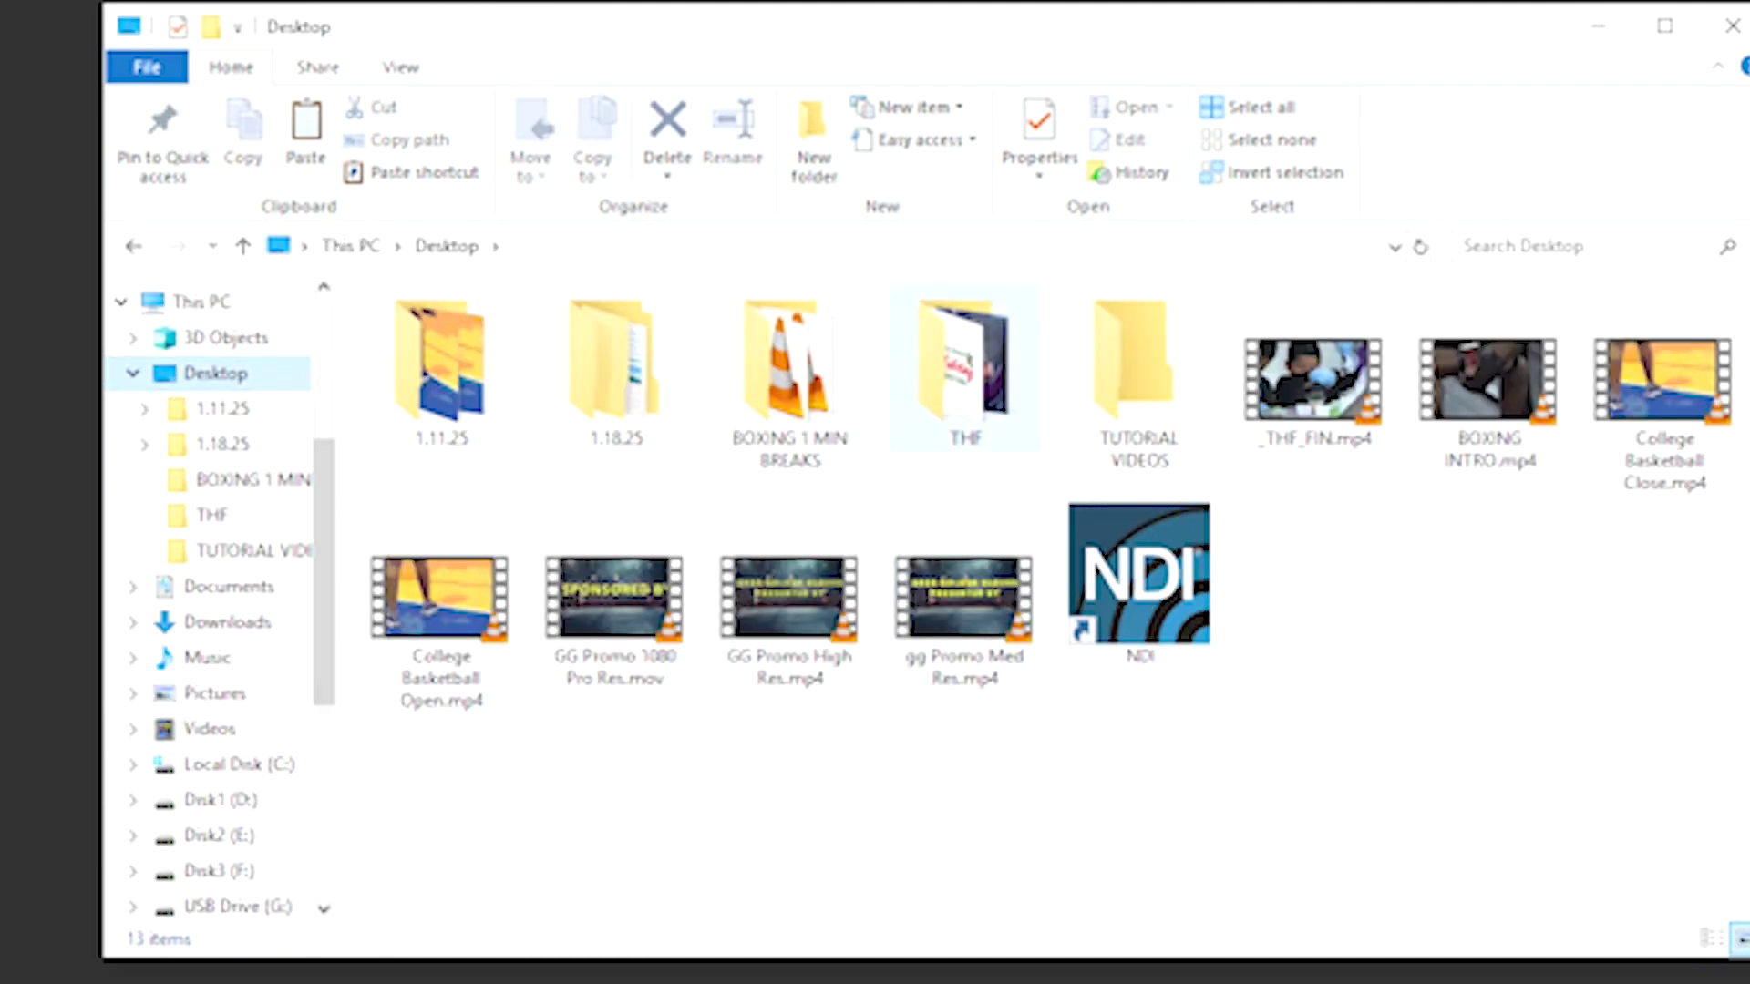
pyautogui.doubleClick(1134, 365)
pyautogui.rightClick(921, 425)
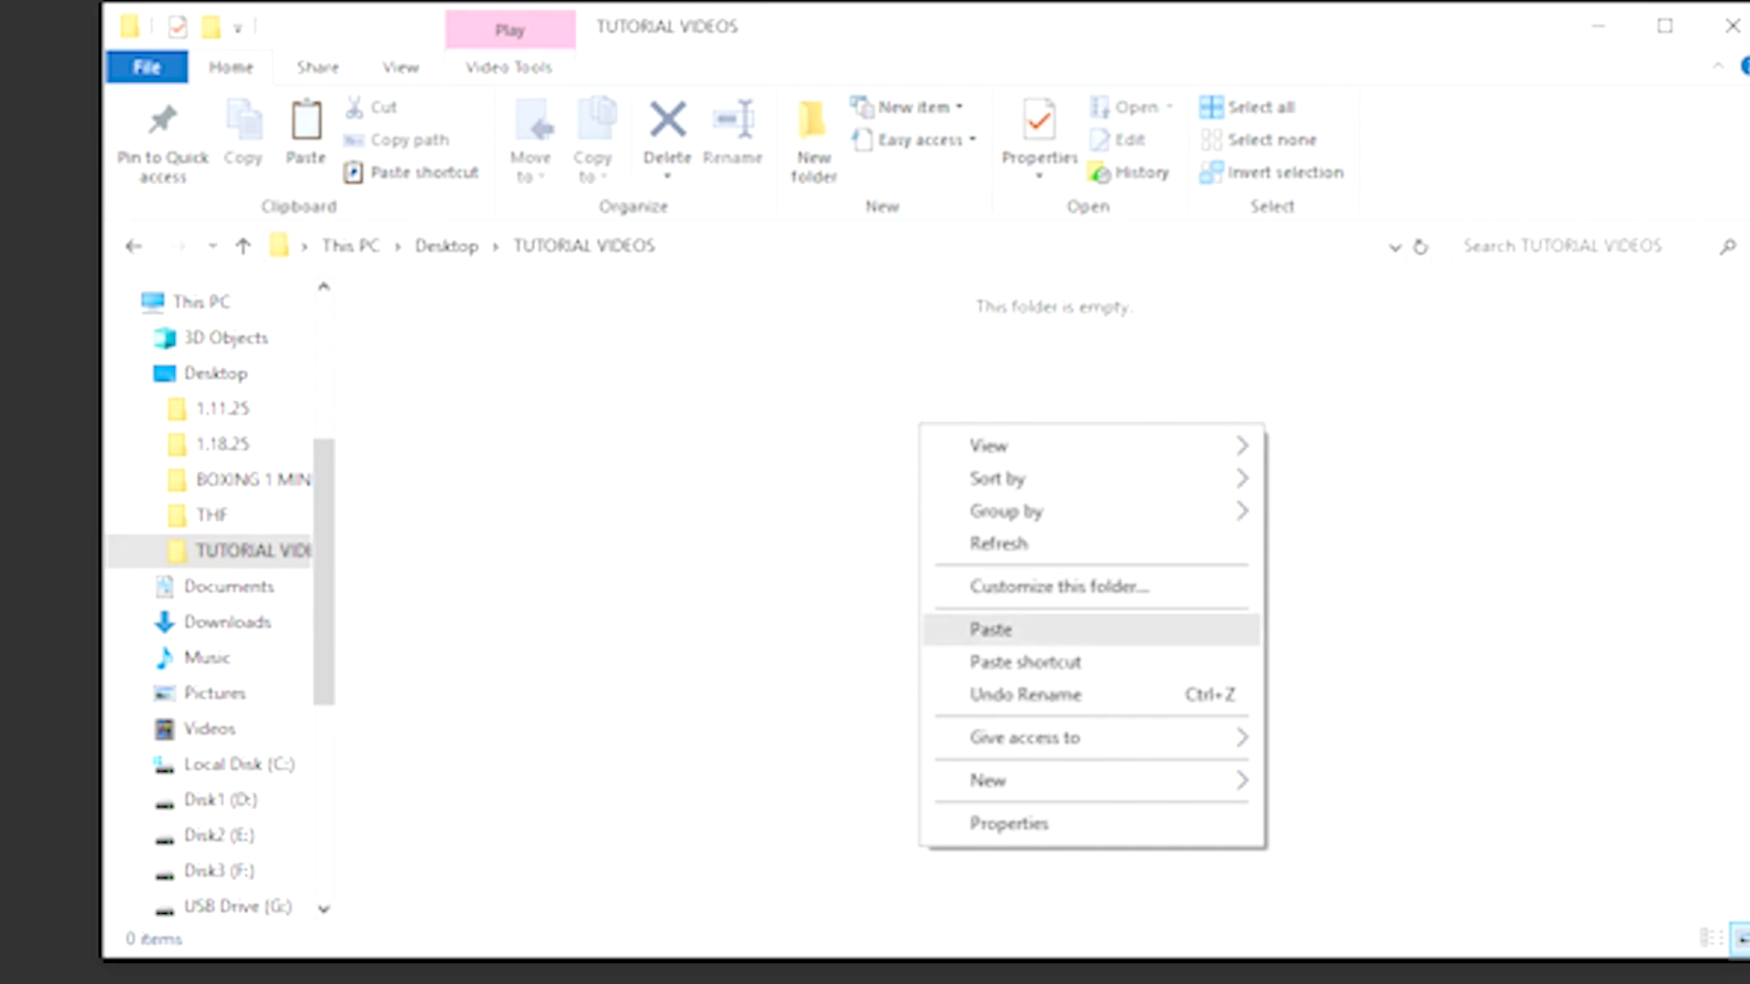
pyautogui.click(990, 628)
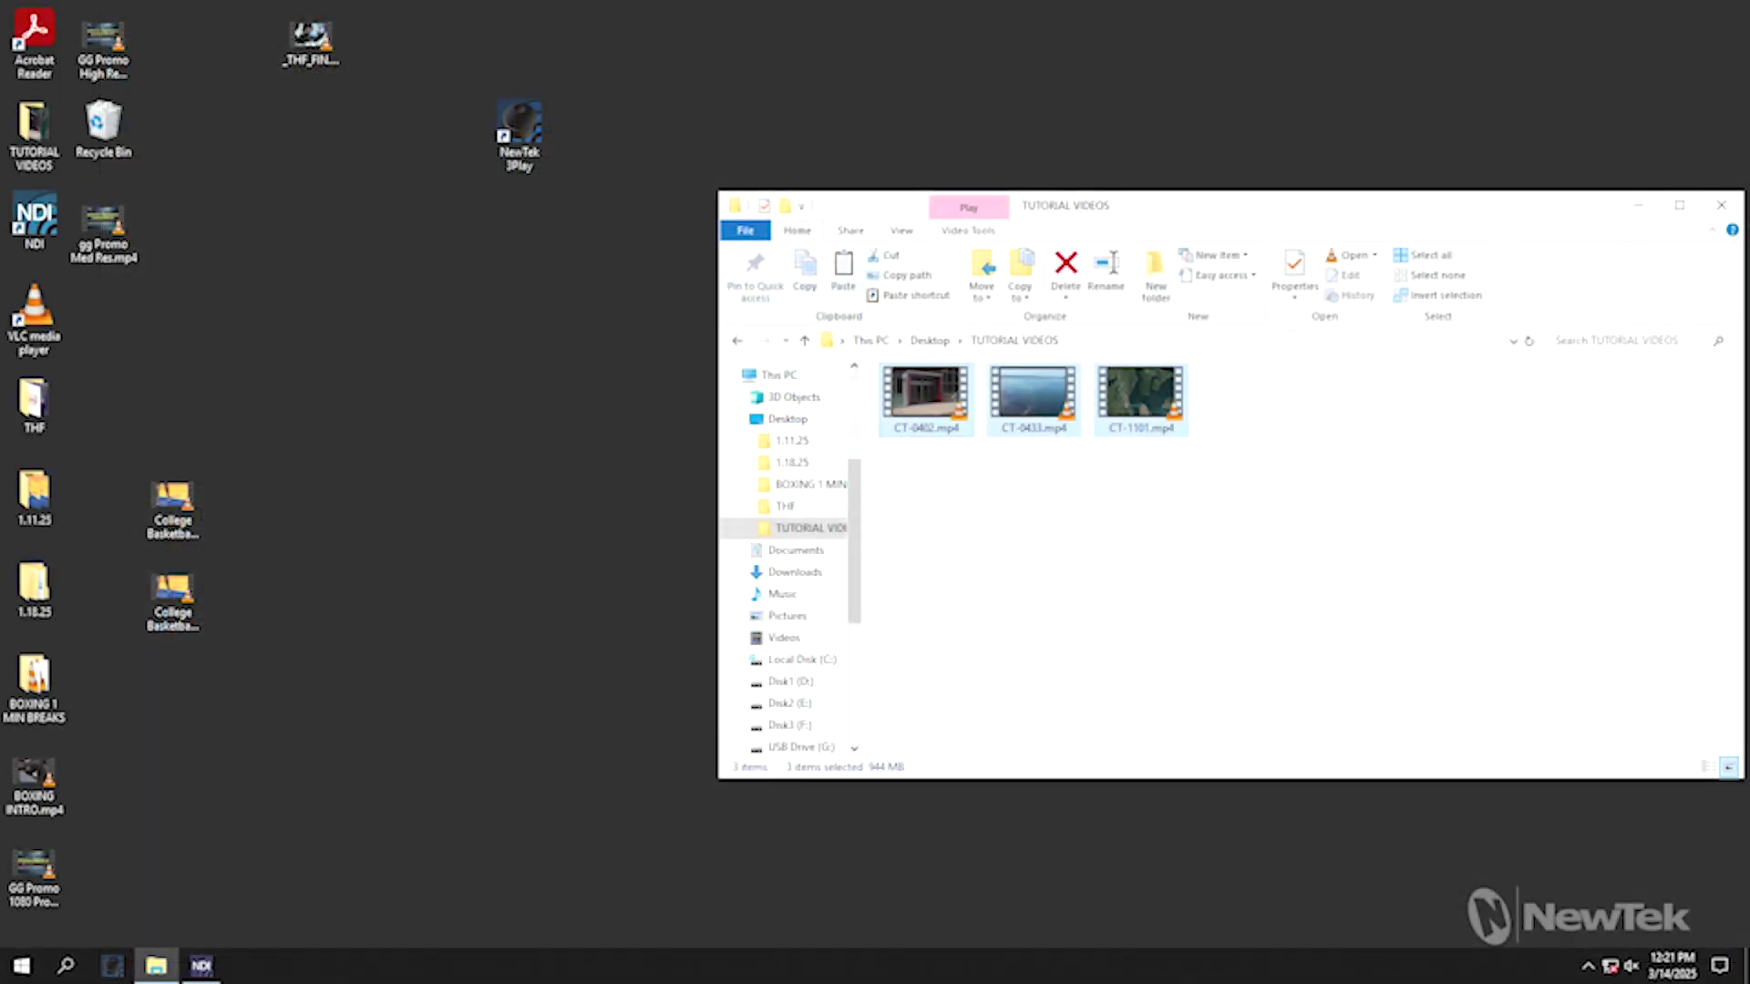
pyautogui.click(1721, 205)
pyautogui.click(519, 134)
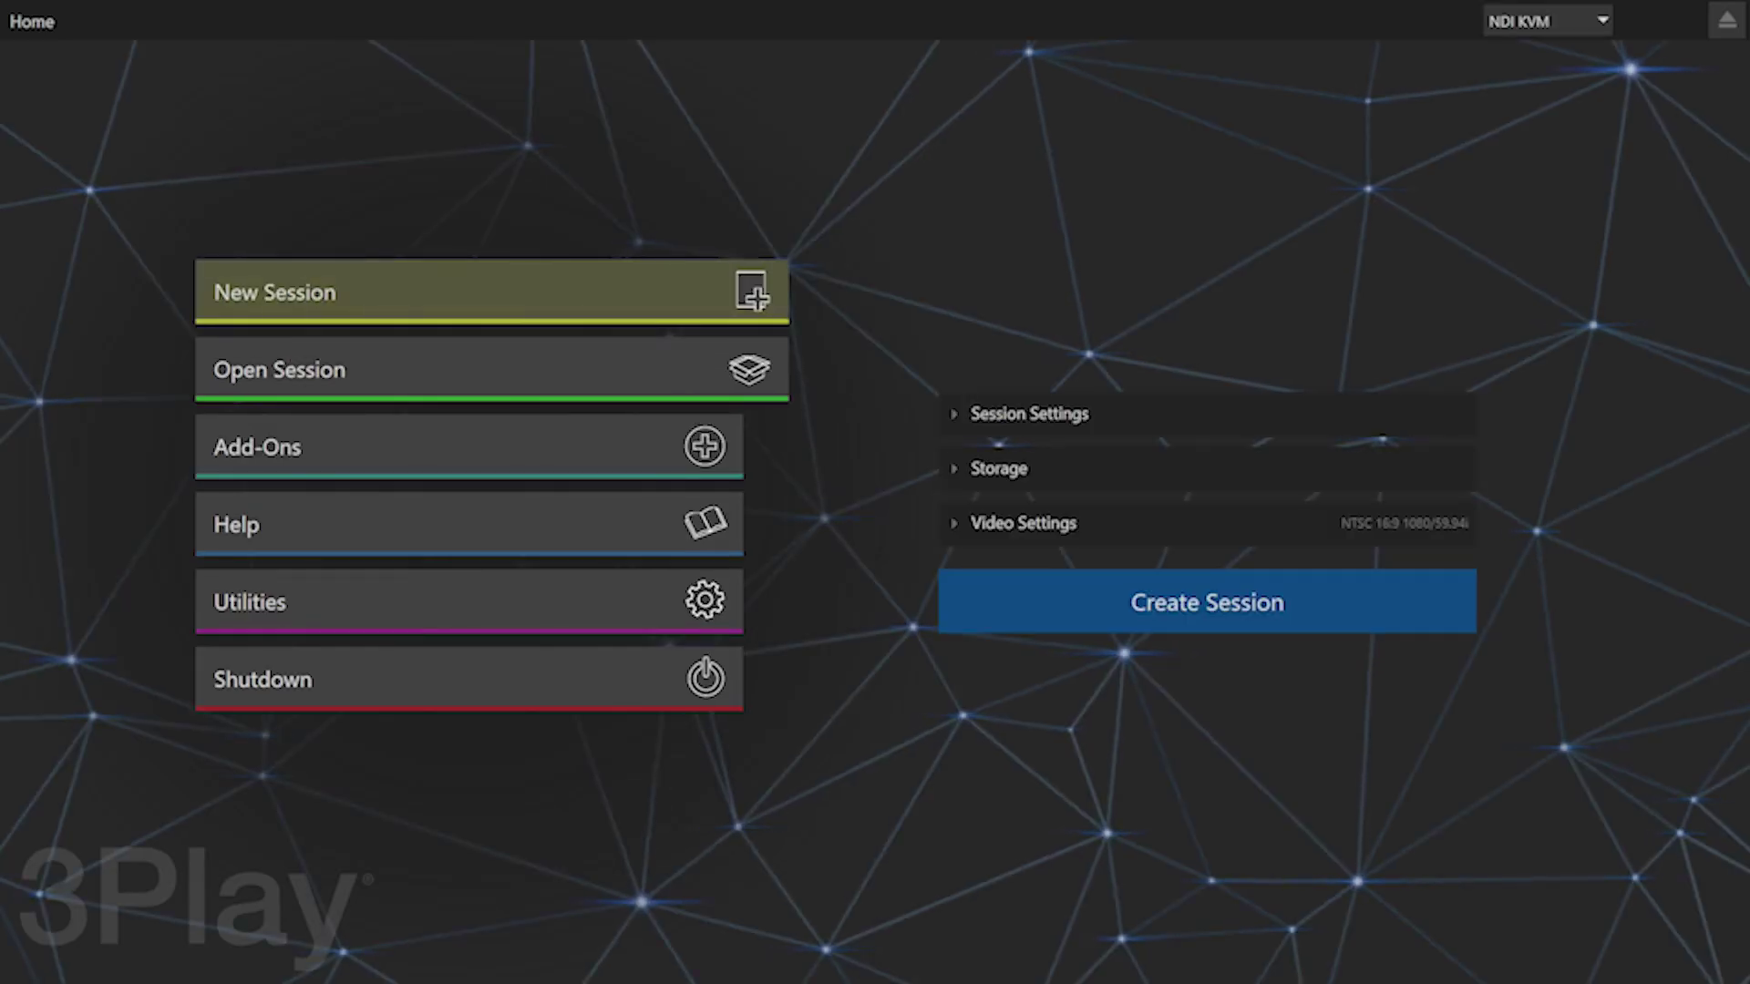
pyautogui.press('Return')
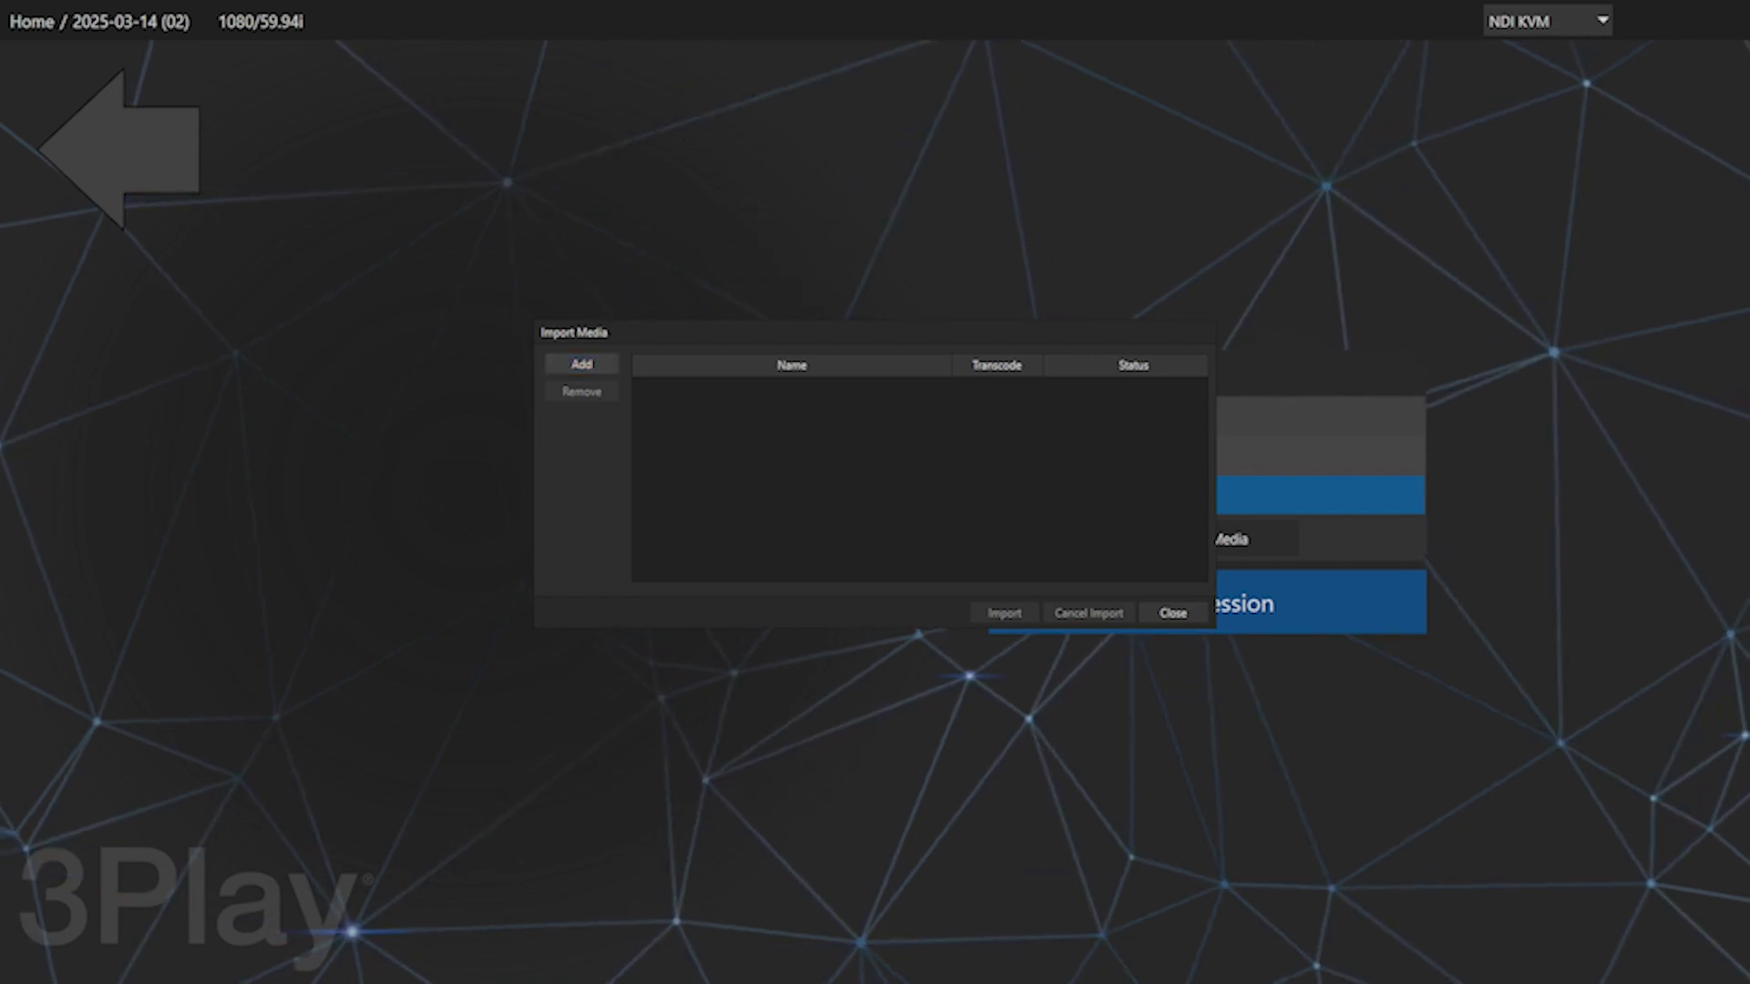
pyautogui.press('Return')
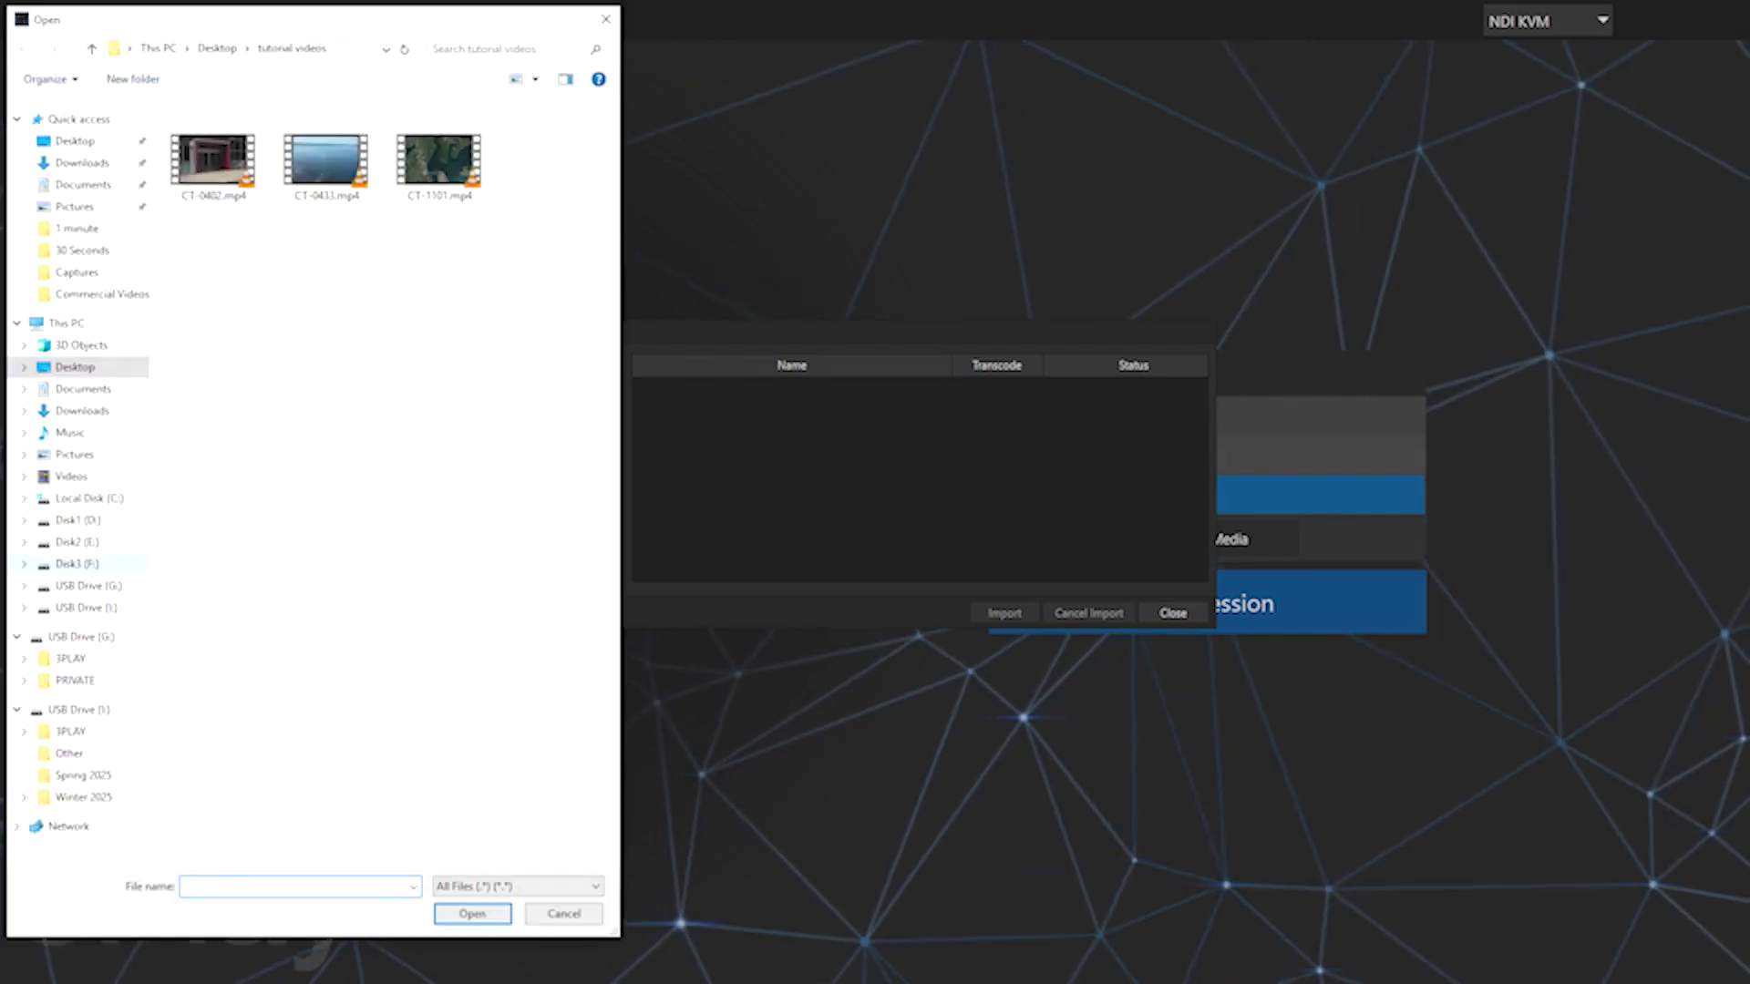
# Add CT-0402.mp4, CT-0433.mp4 and CT-1101.mp4 from tutorial videos to the import list.
pyautogui.moveTo(466, 312); pyautogui.dragTo(169, 137)
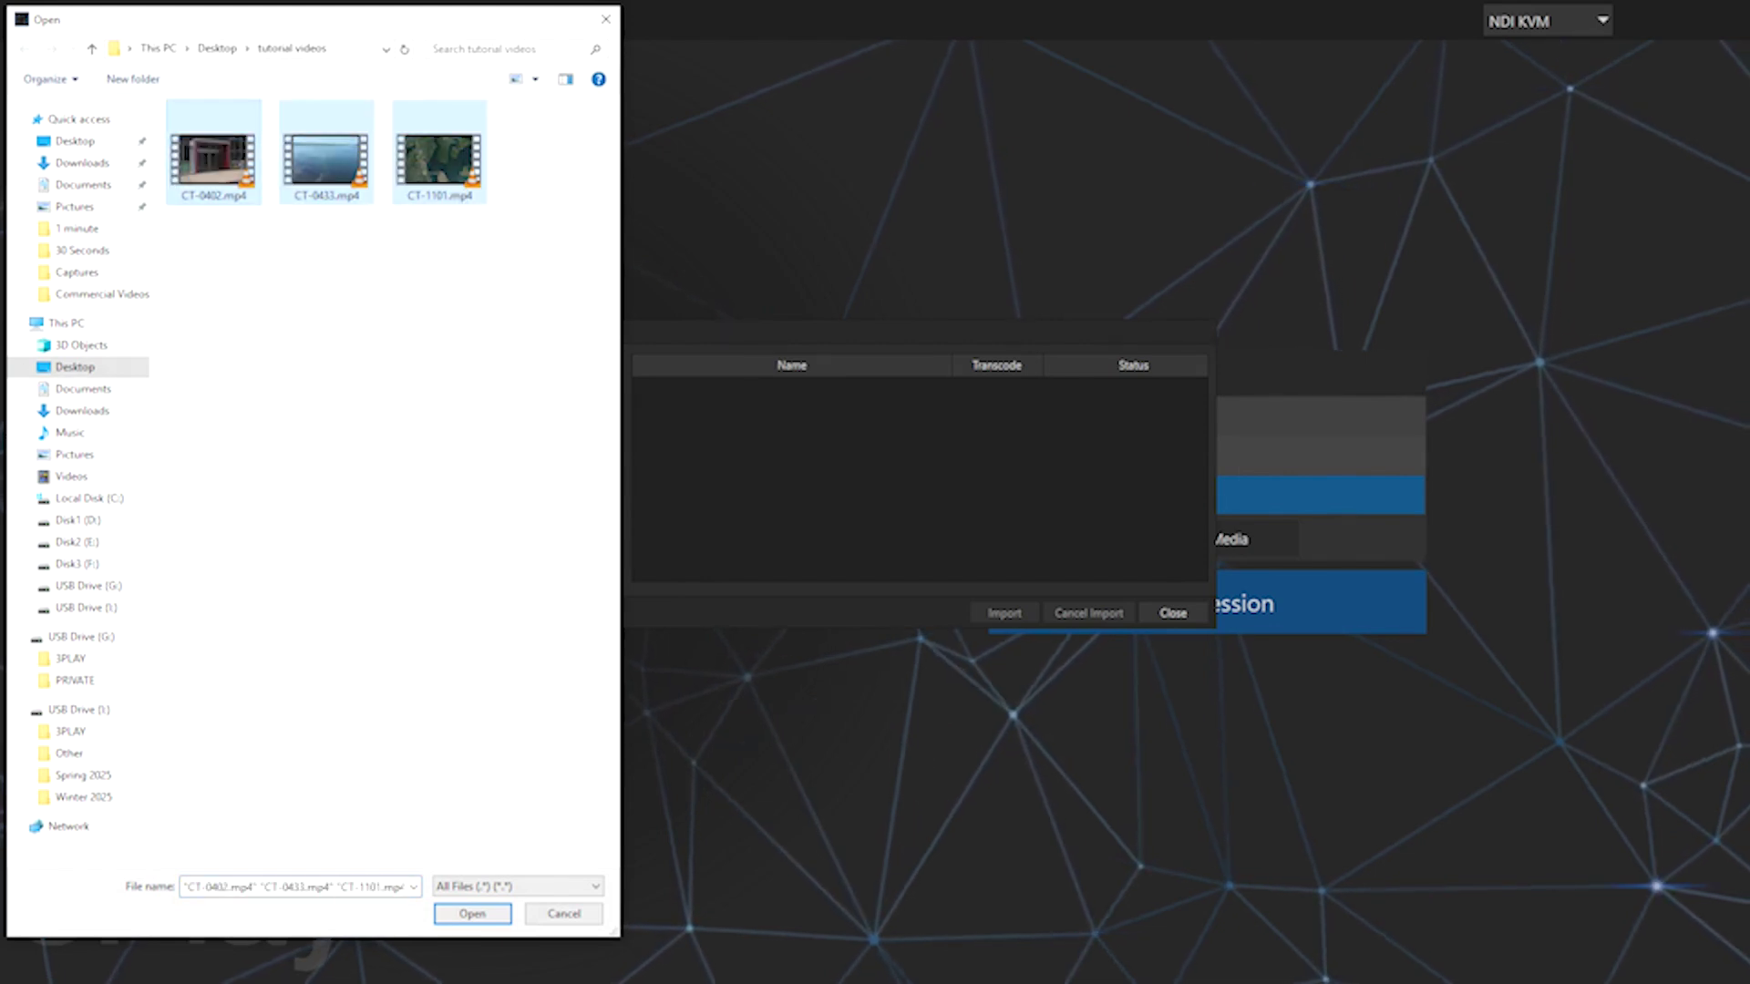
pyautogui.click(472, 913)
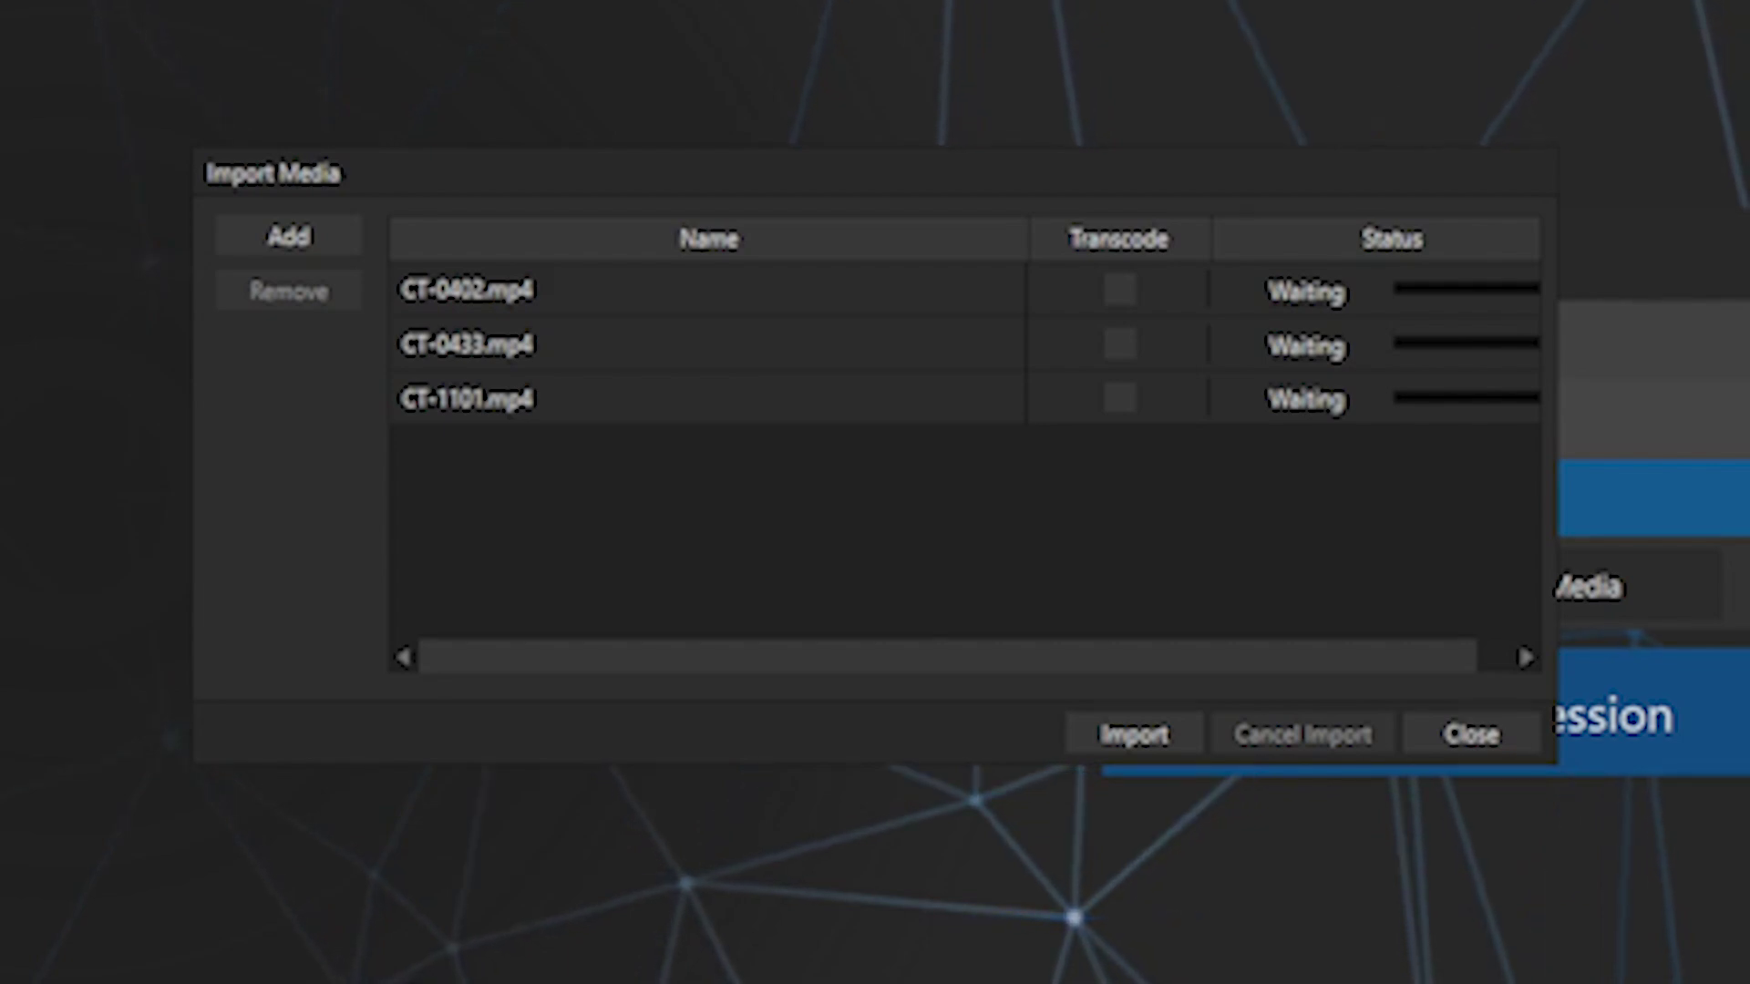
# Enable Transcode for all three CT clips, import them, and close the completion message and dialog.
pyautogui.click(1120, 290)
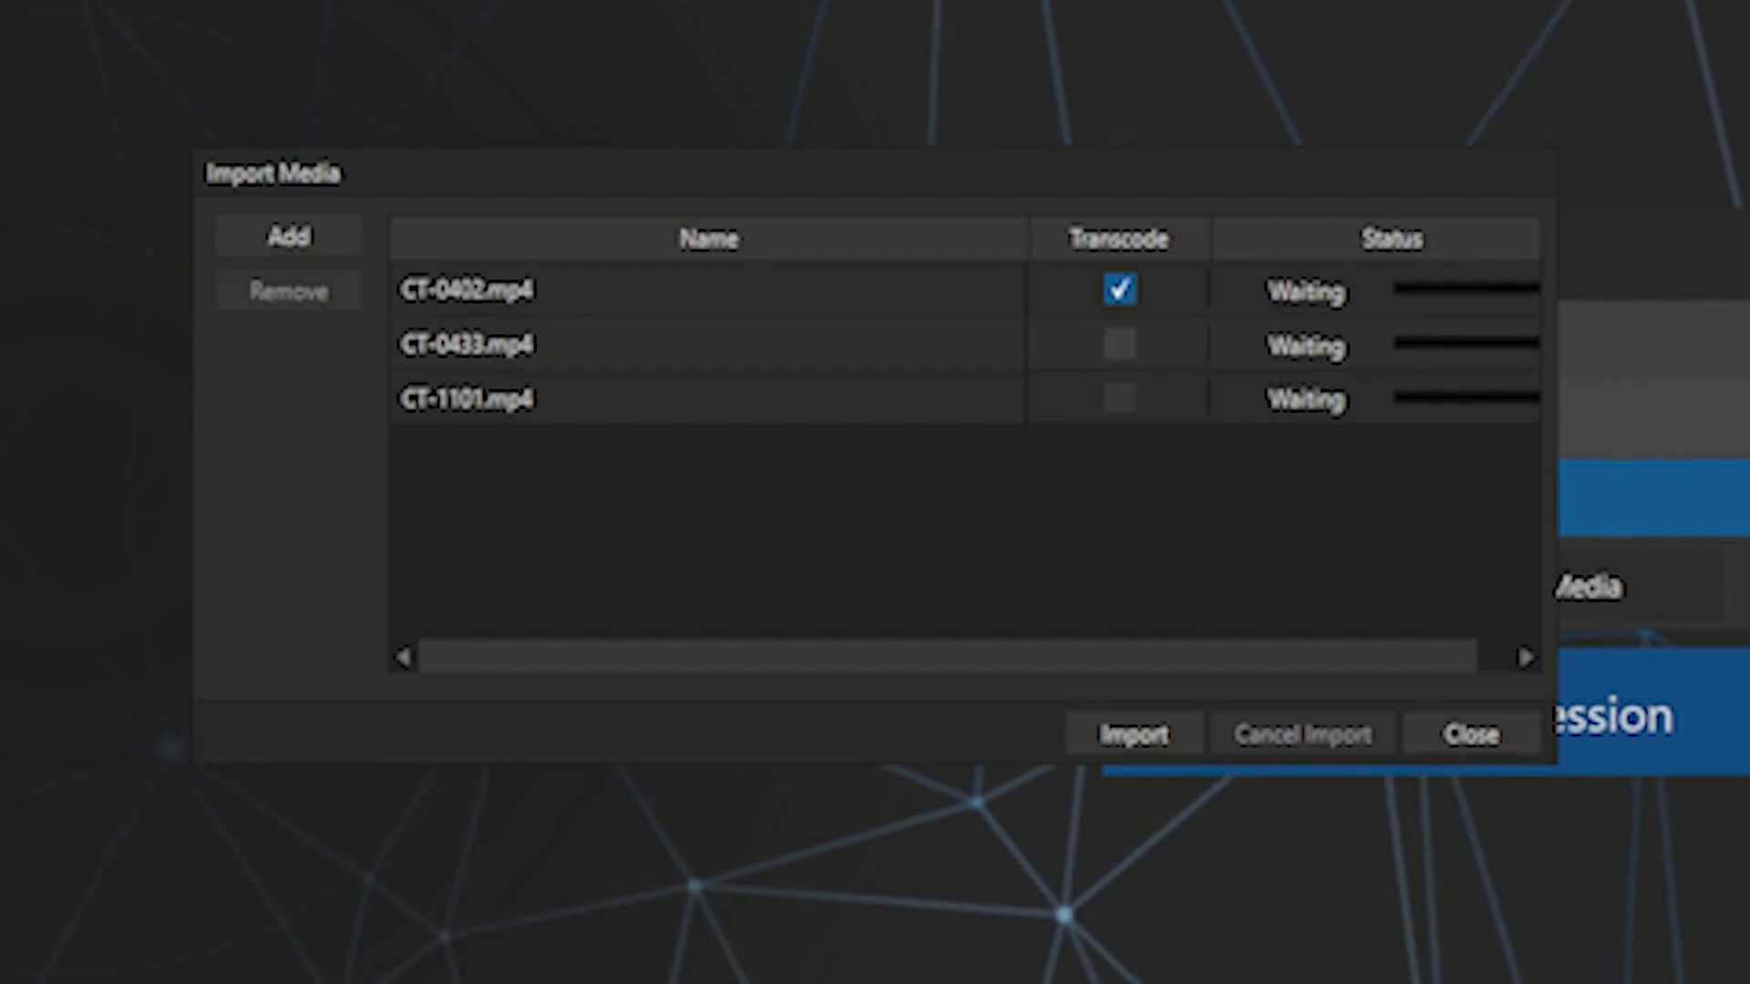
pyautogui.click(1120, 344)
pyautogui.click(1120, 398)
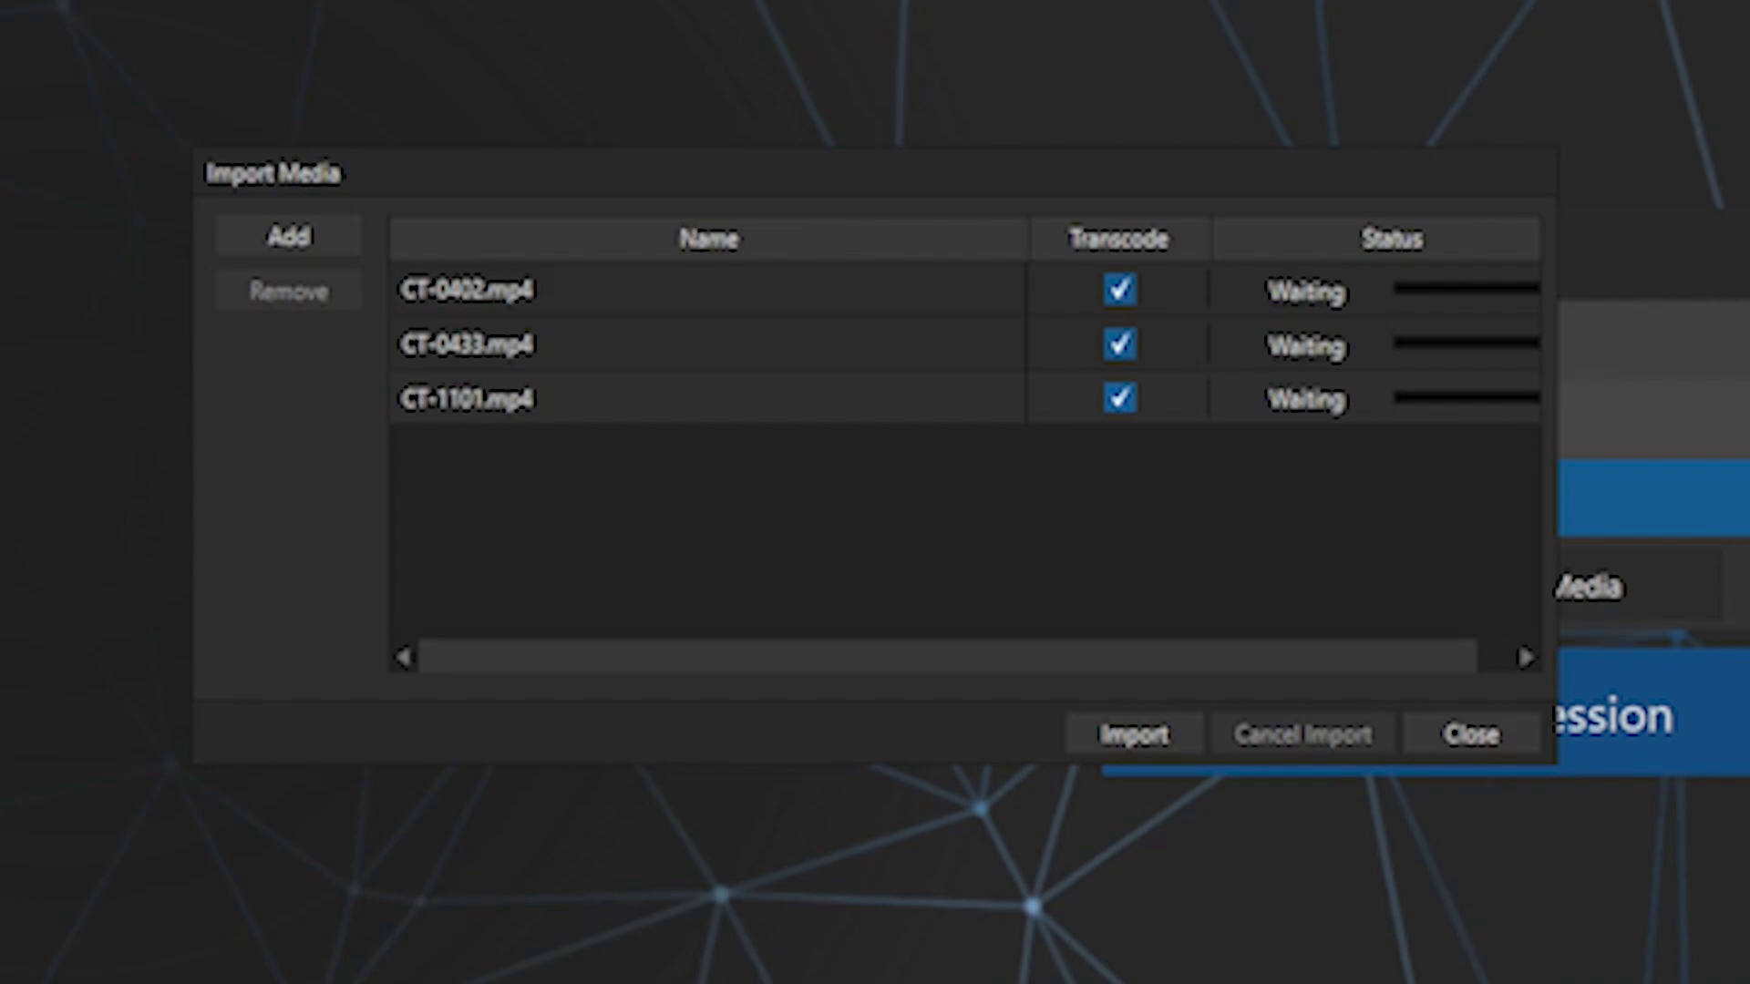
pyautogui.press('Return')
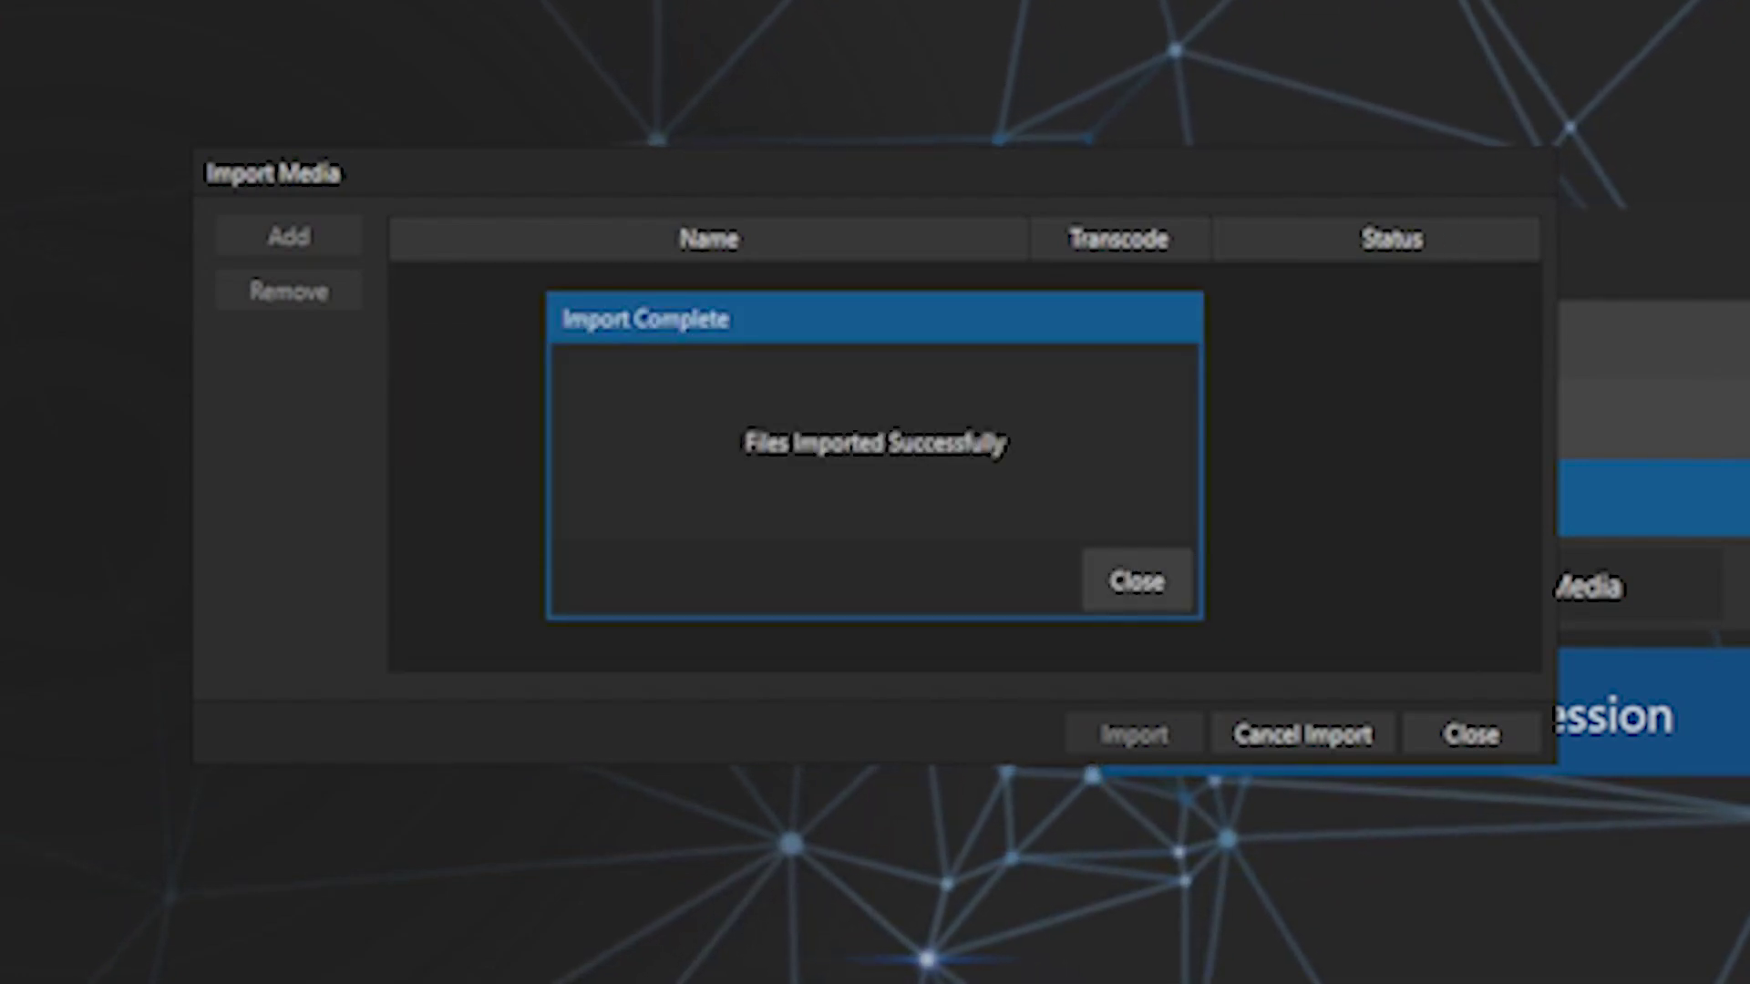
pyautogui.press('Return')
pyautogui.press('Escape')
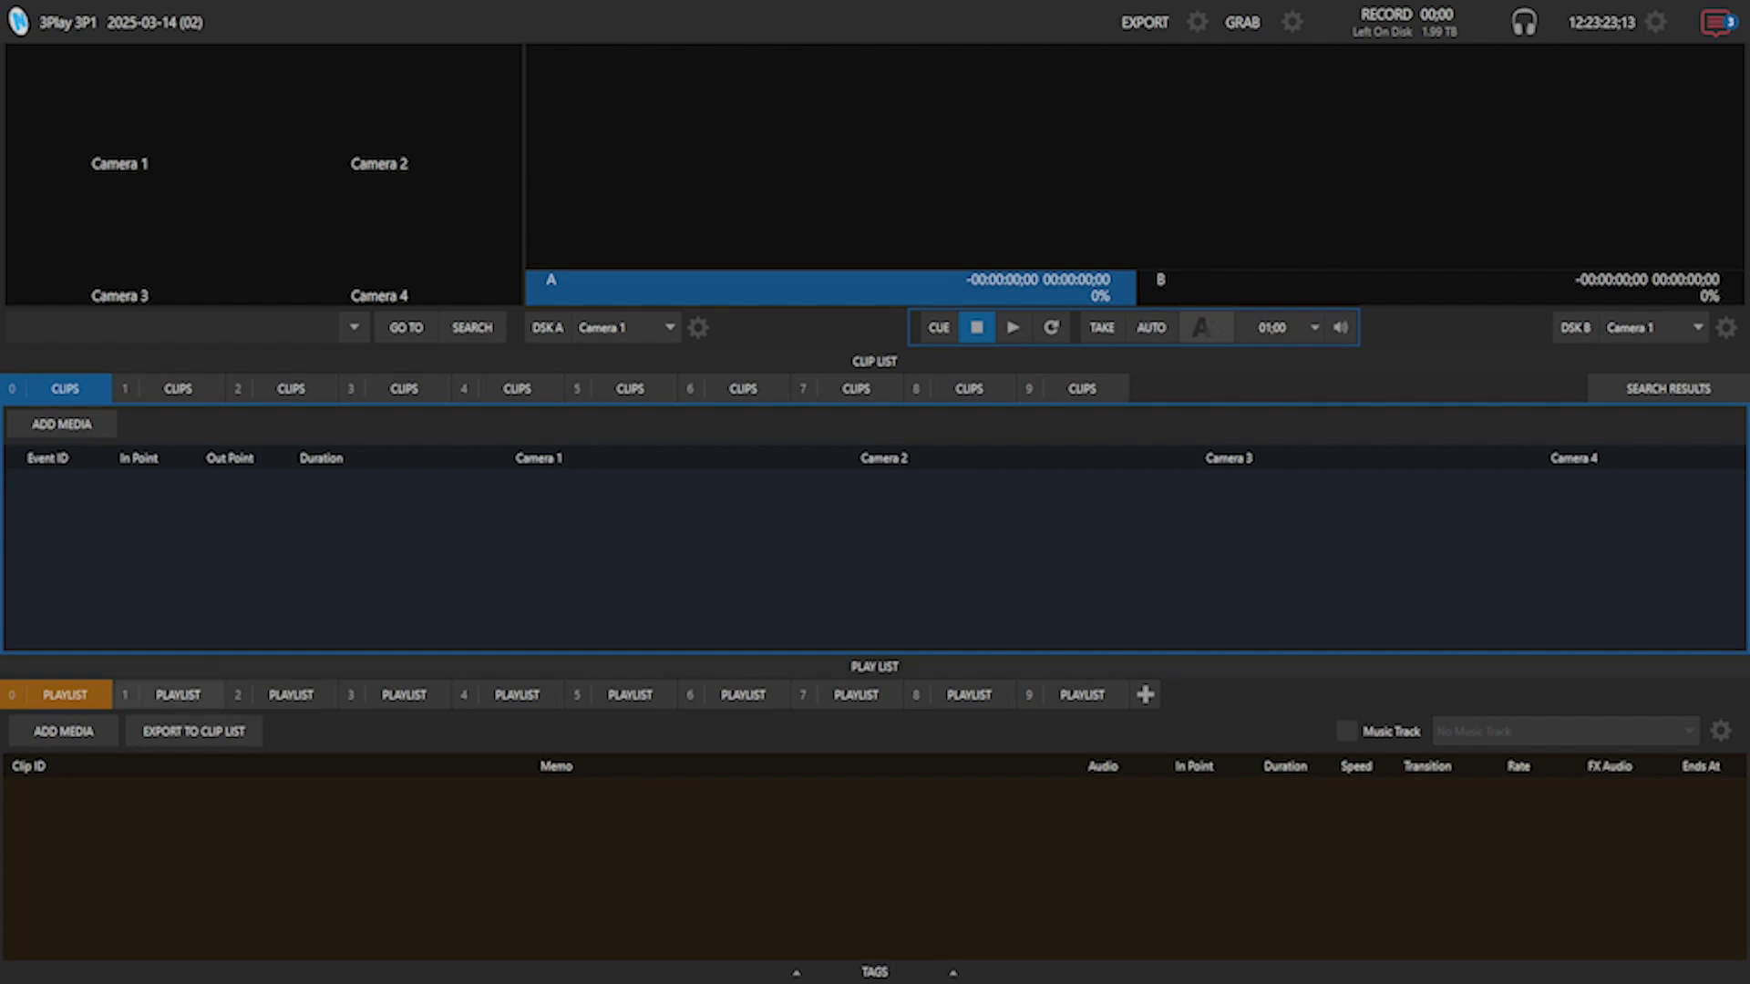
pyautogui.press('Tab')
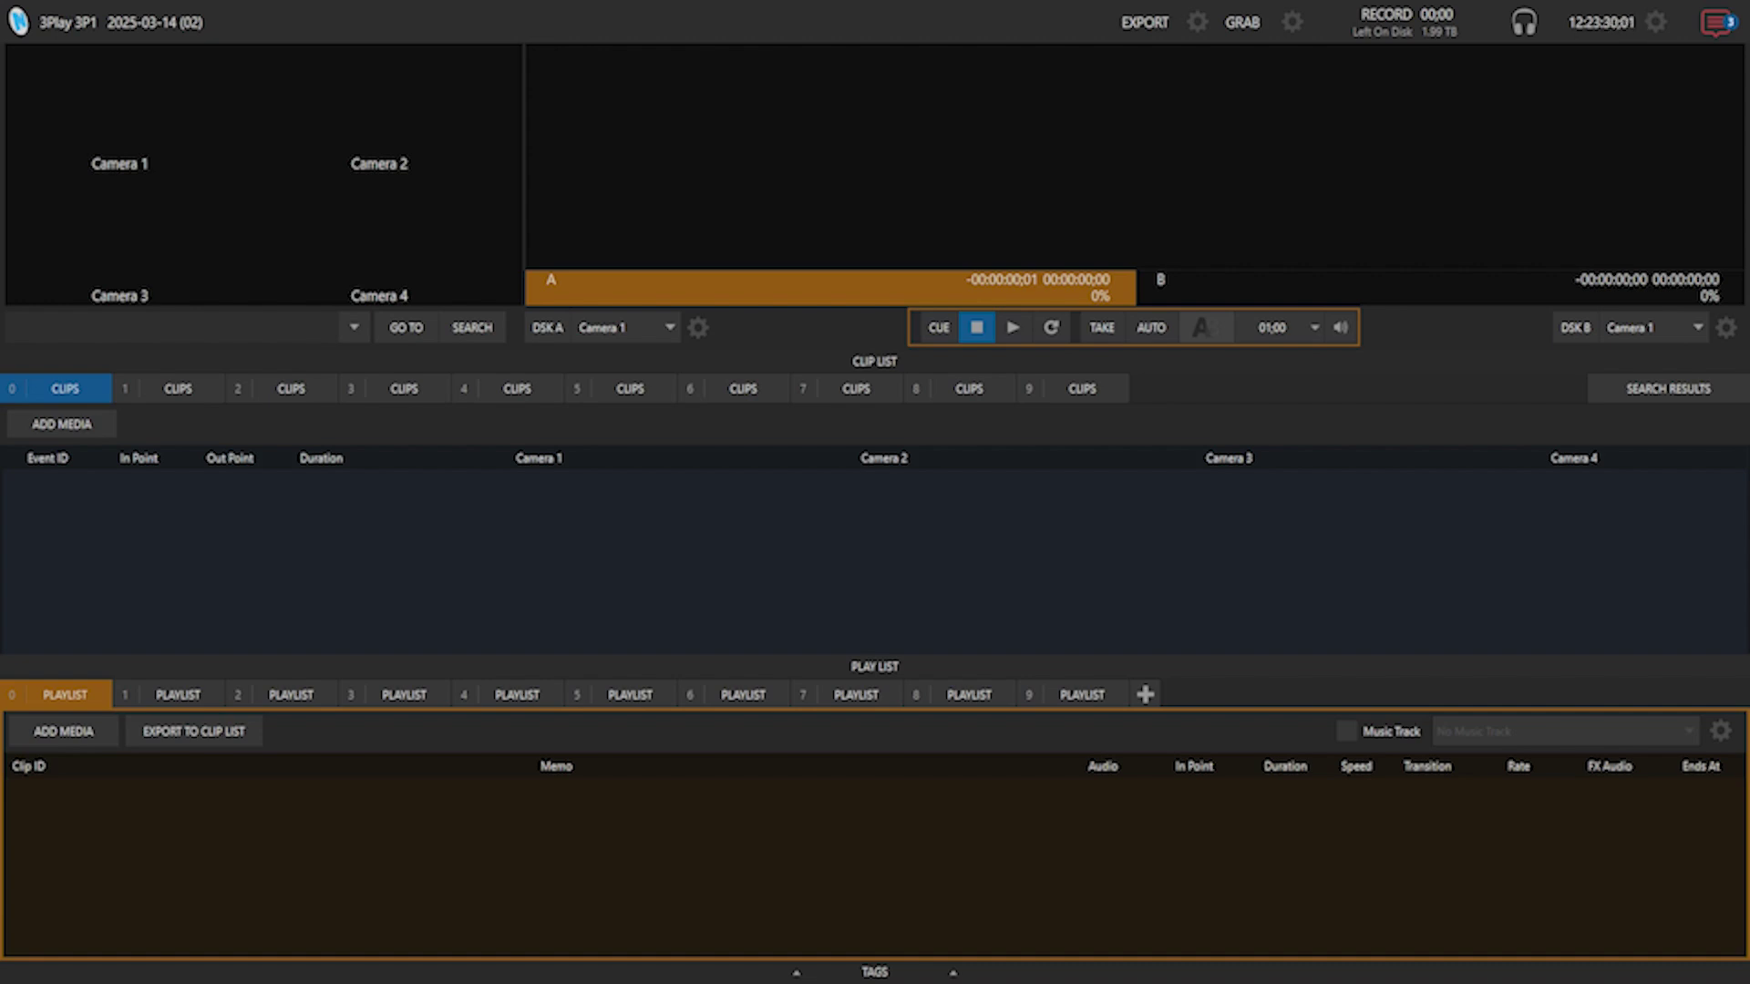
# Add CT-0402, CT-0433 and CT-1101 from tutorial videos to Playlist 0 via ADD MEDIA.
pyautogui.click(63, 731)
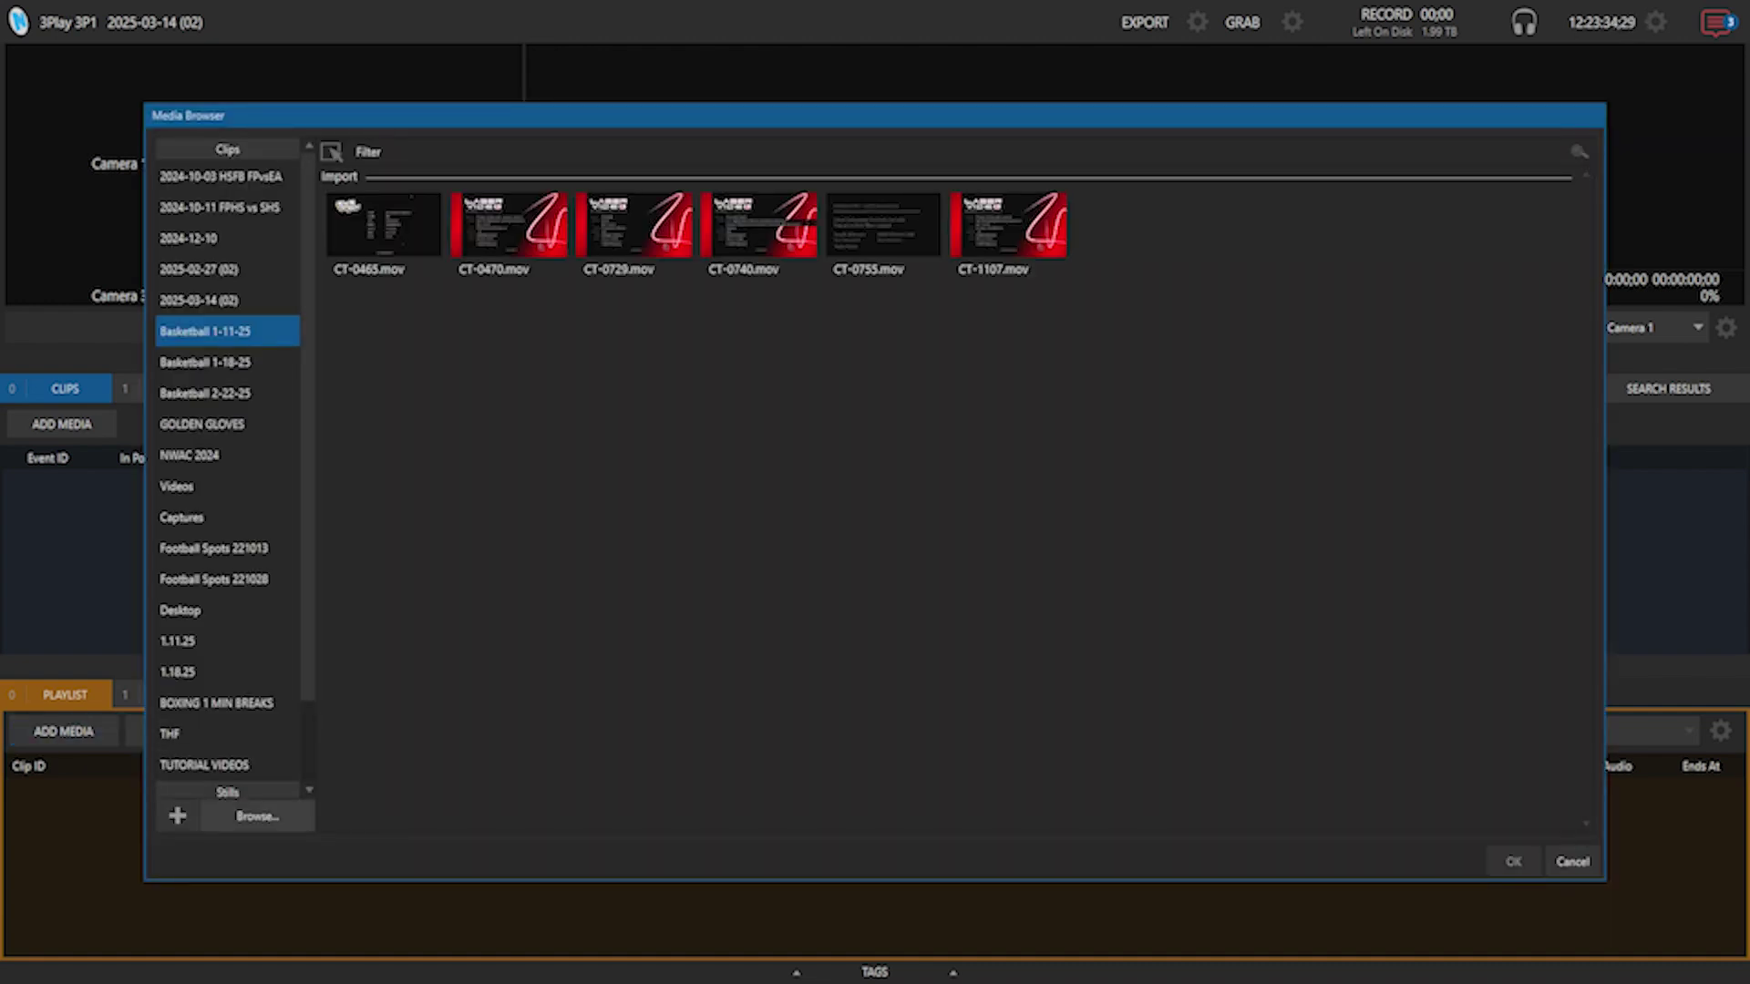
pyautogui.click(257, 816)
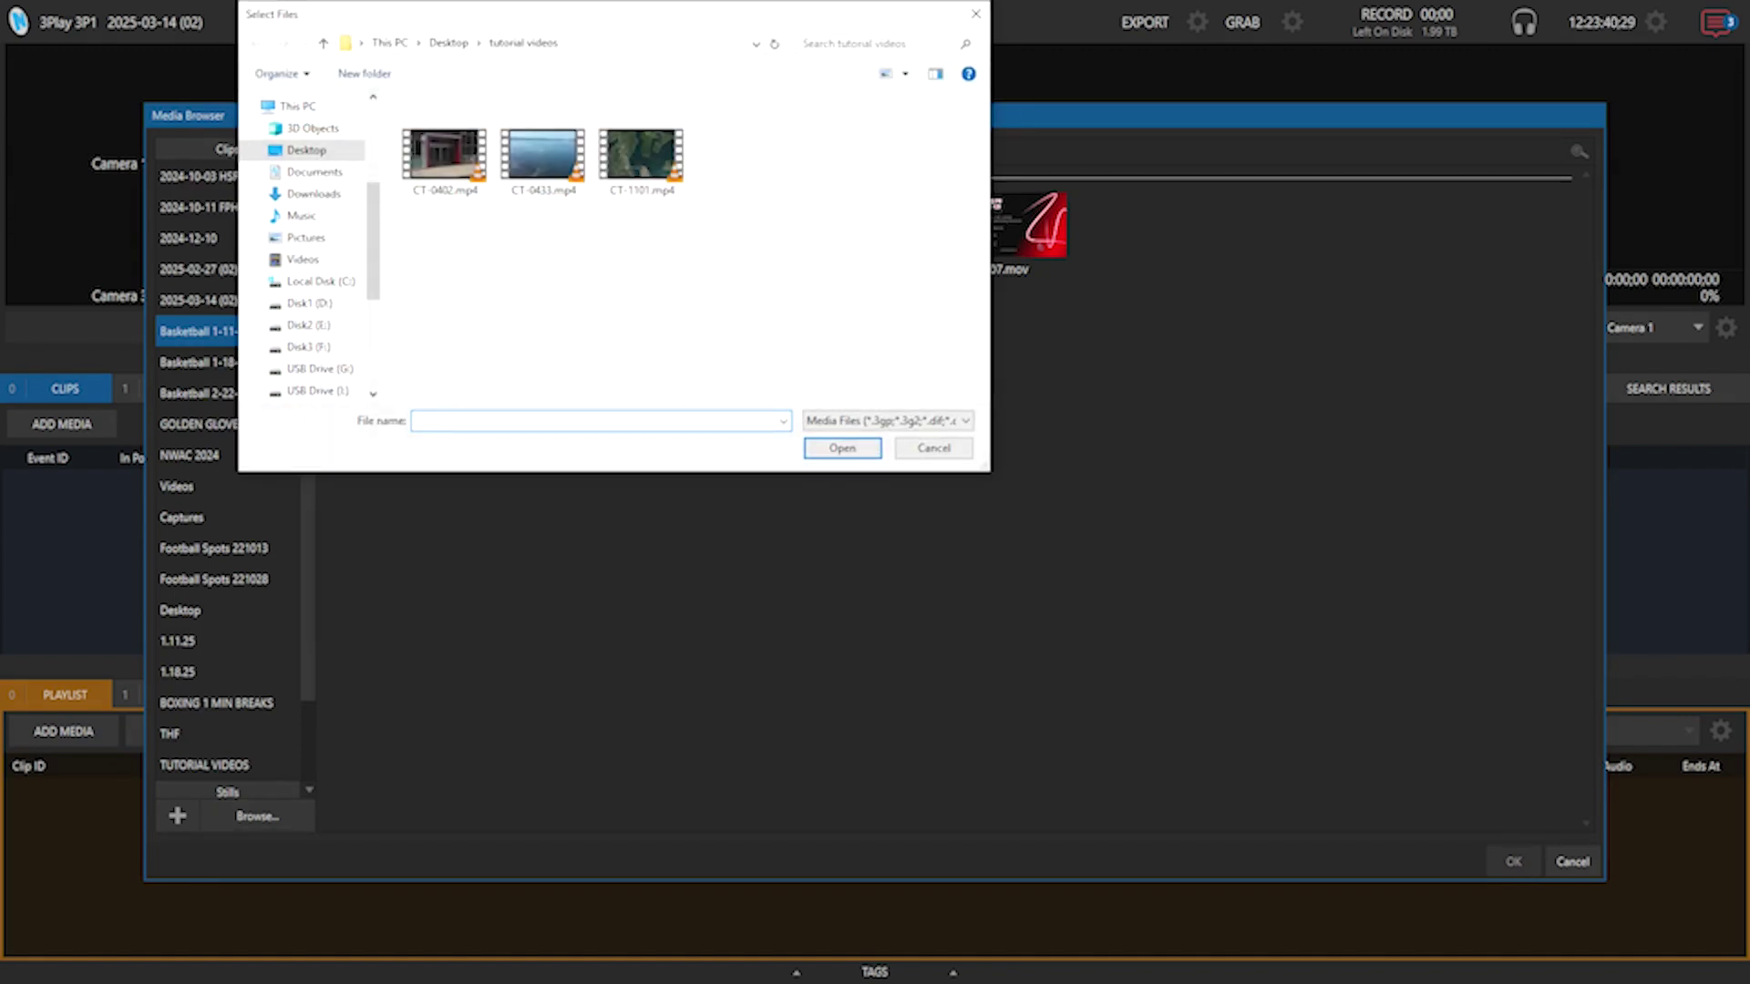
pyautogui.moveTo(741, 262); pyautogui.dragTo(398, 95)
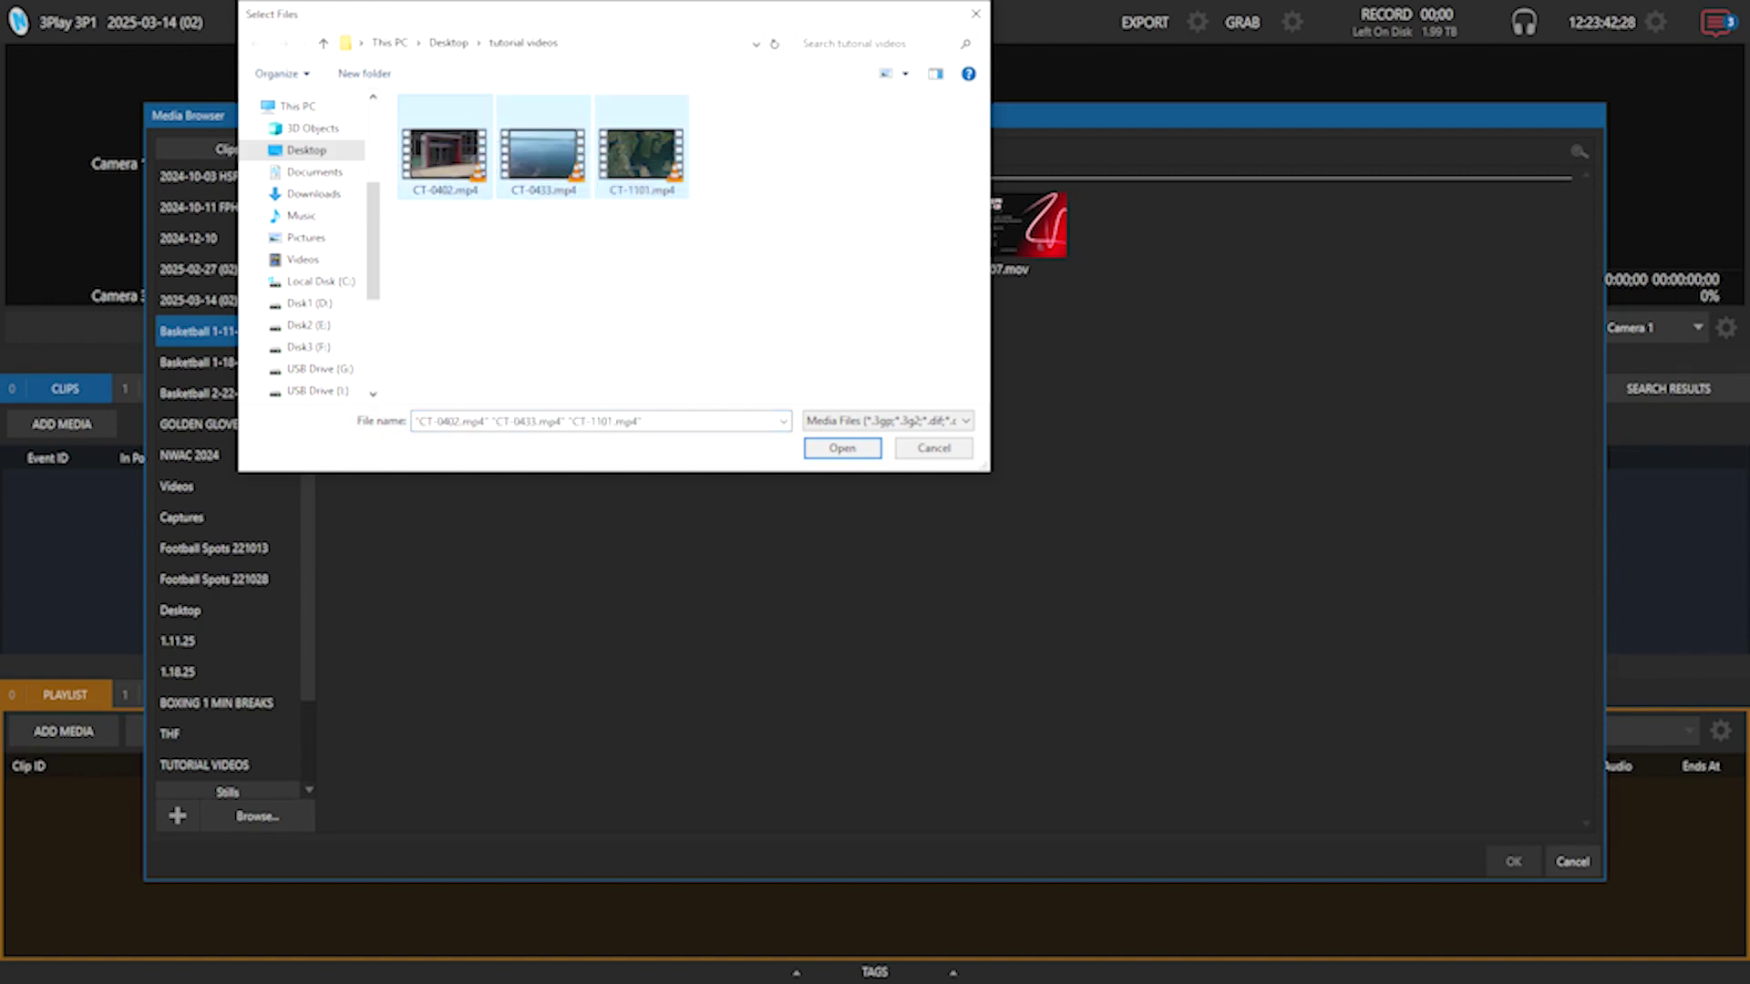
pyautogui.click(842, 447)
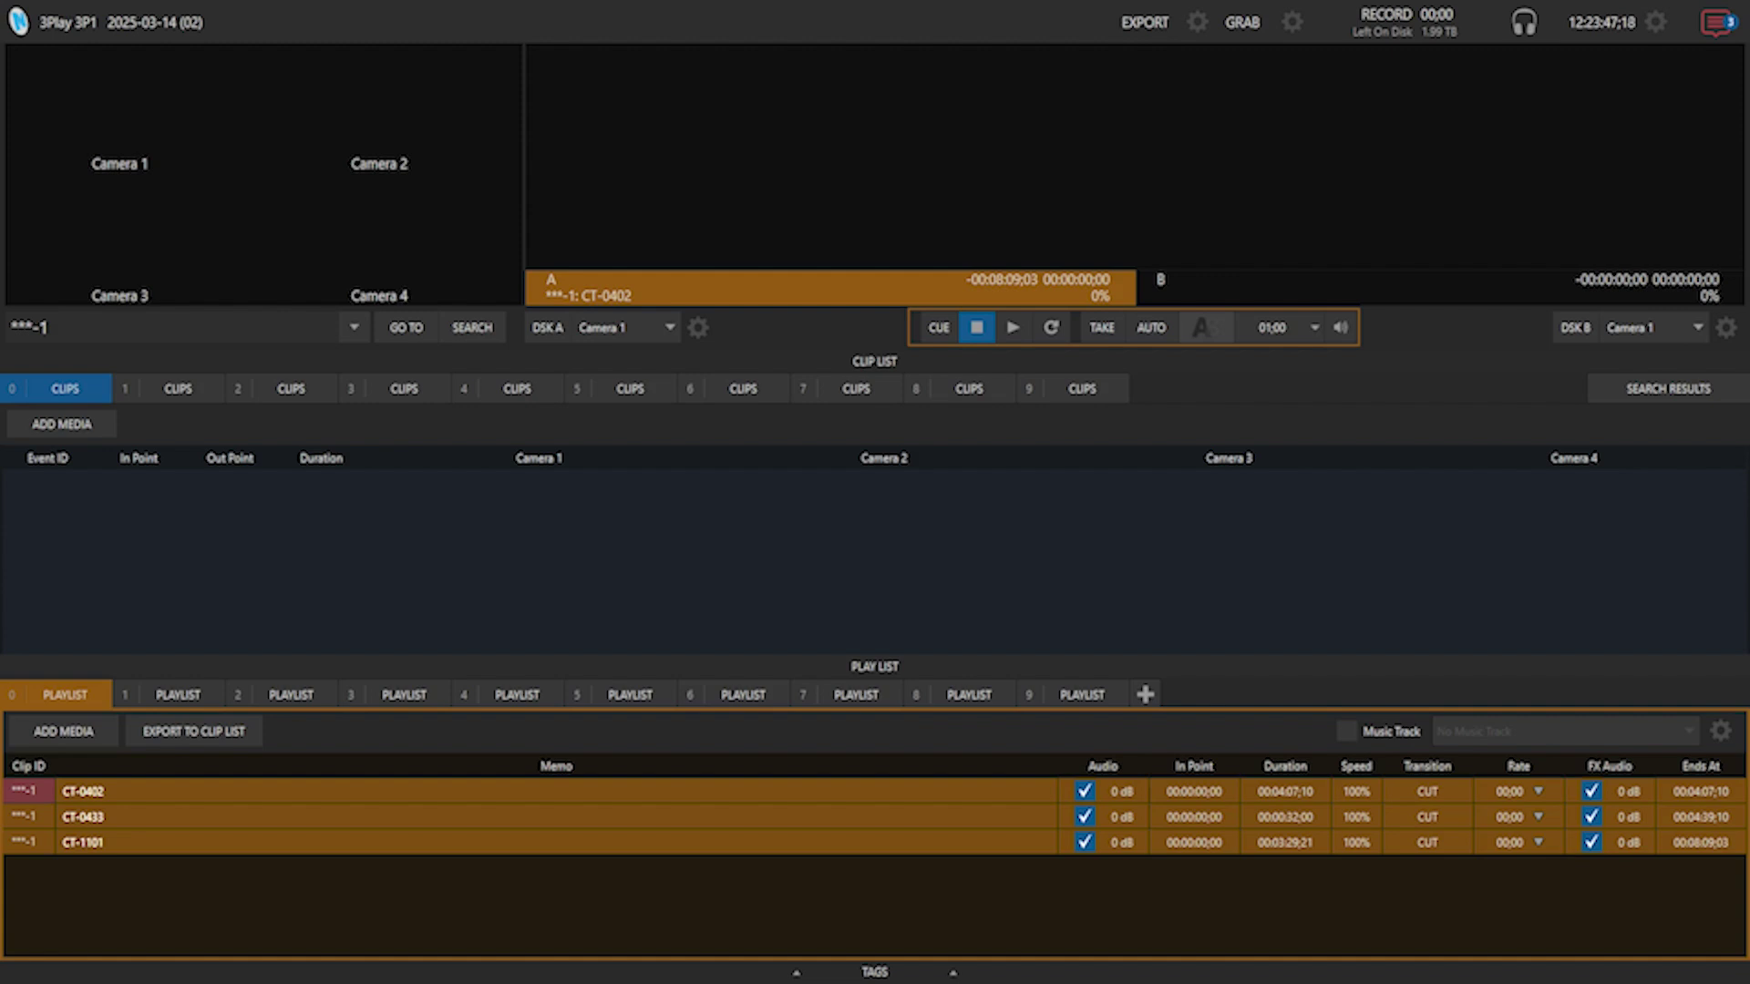
# Start playlist playback of CT-0402 on output A.
pyautogui.press('space')
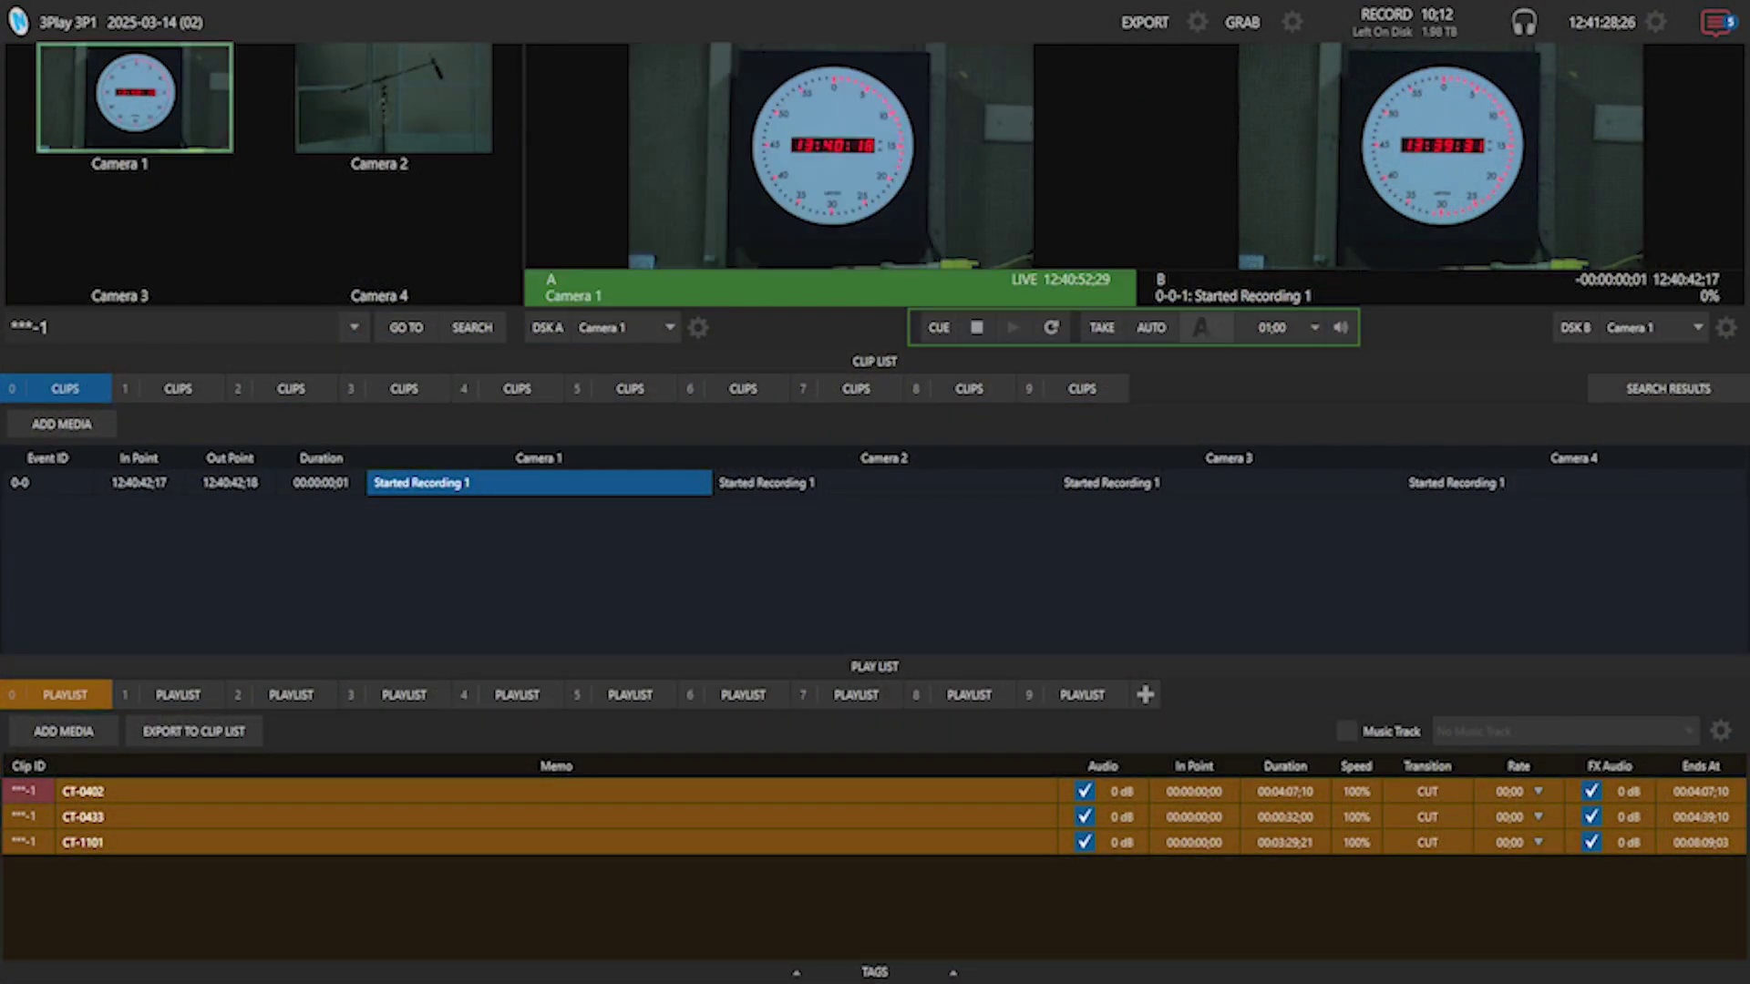
# Cue clip 0-0-1 'Started Recording 1' on output B.
pyautogui.press('Return')
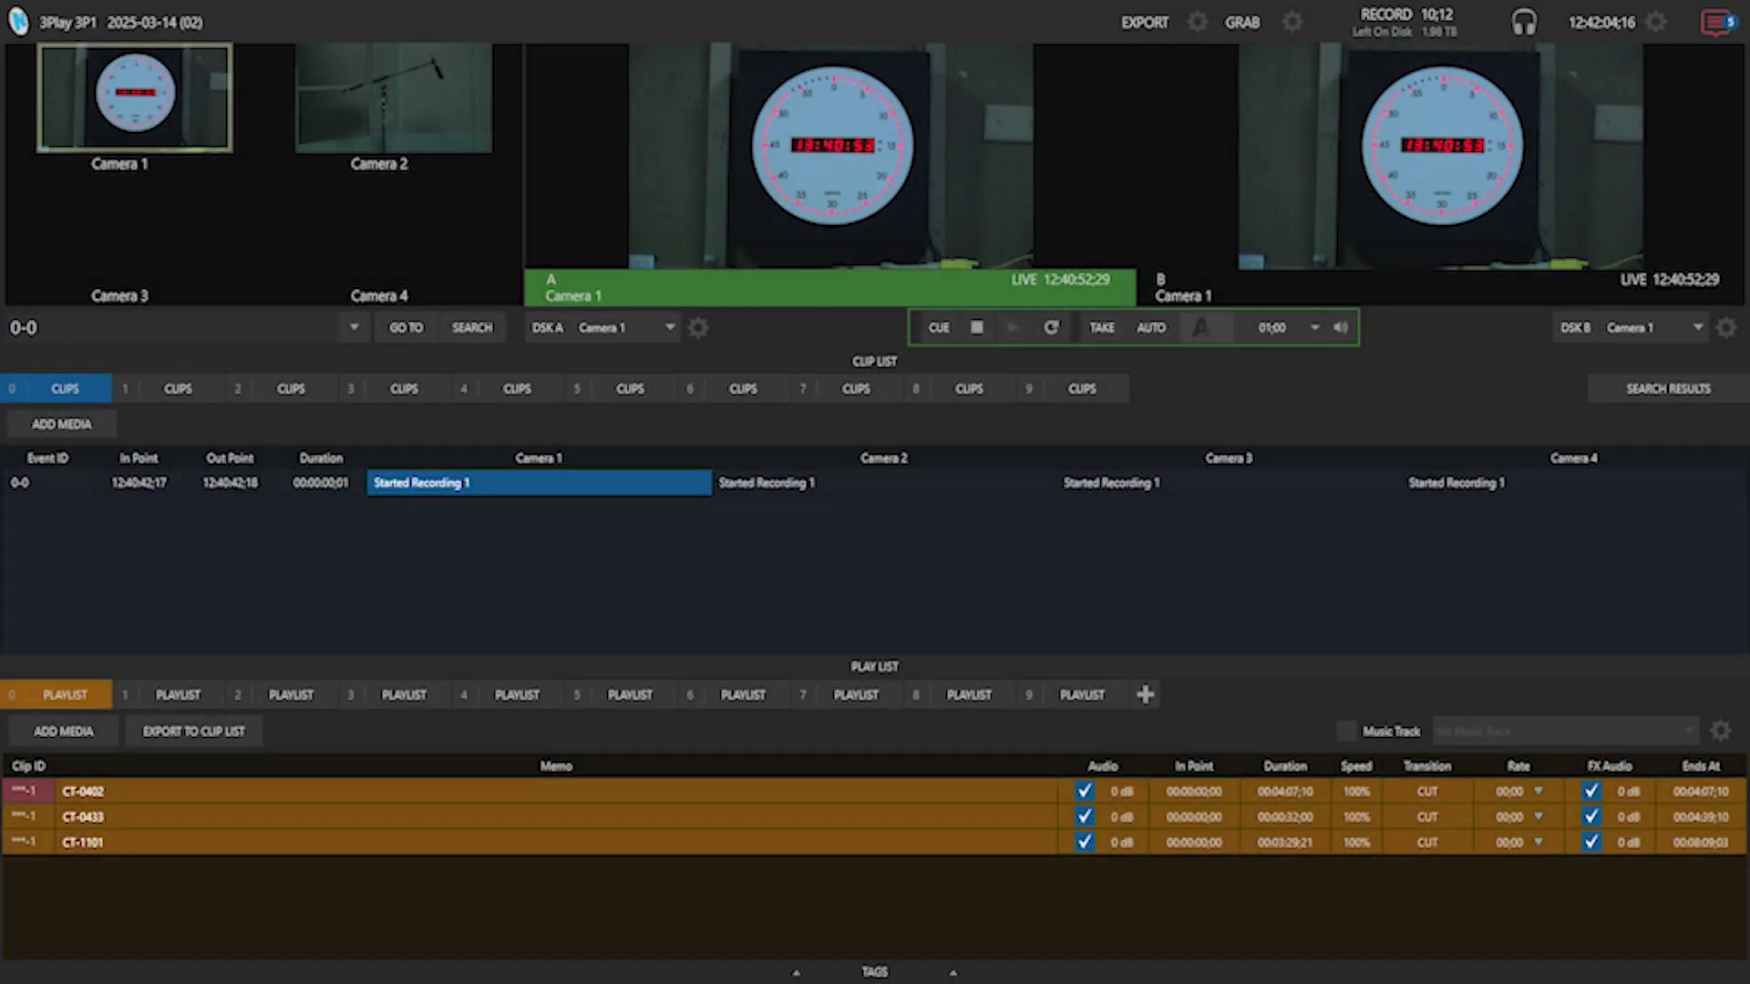
# Put Camera 2 on output A, then Camera 2 and back to Camera 1 on output B.
pyautogui.press('2')
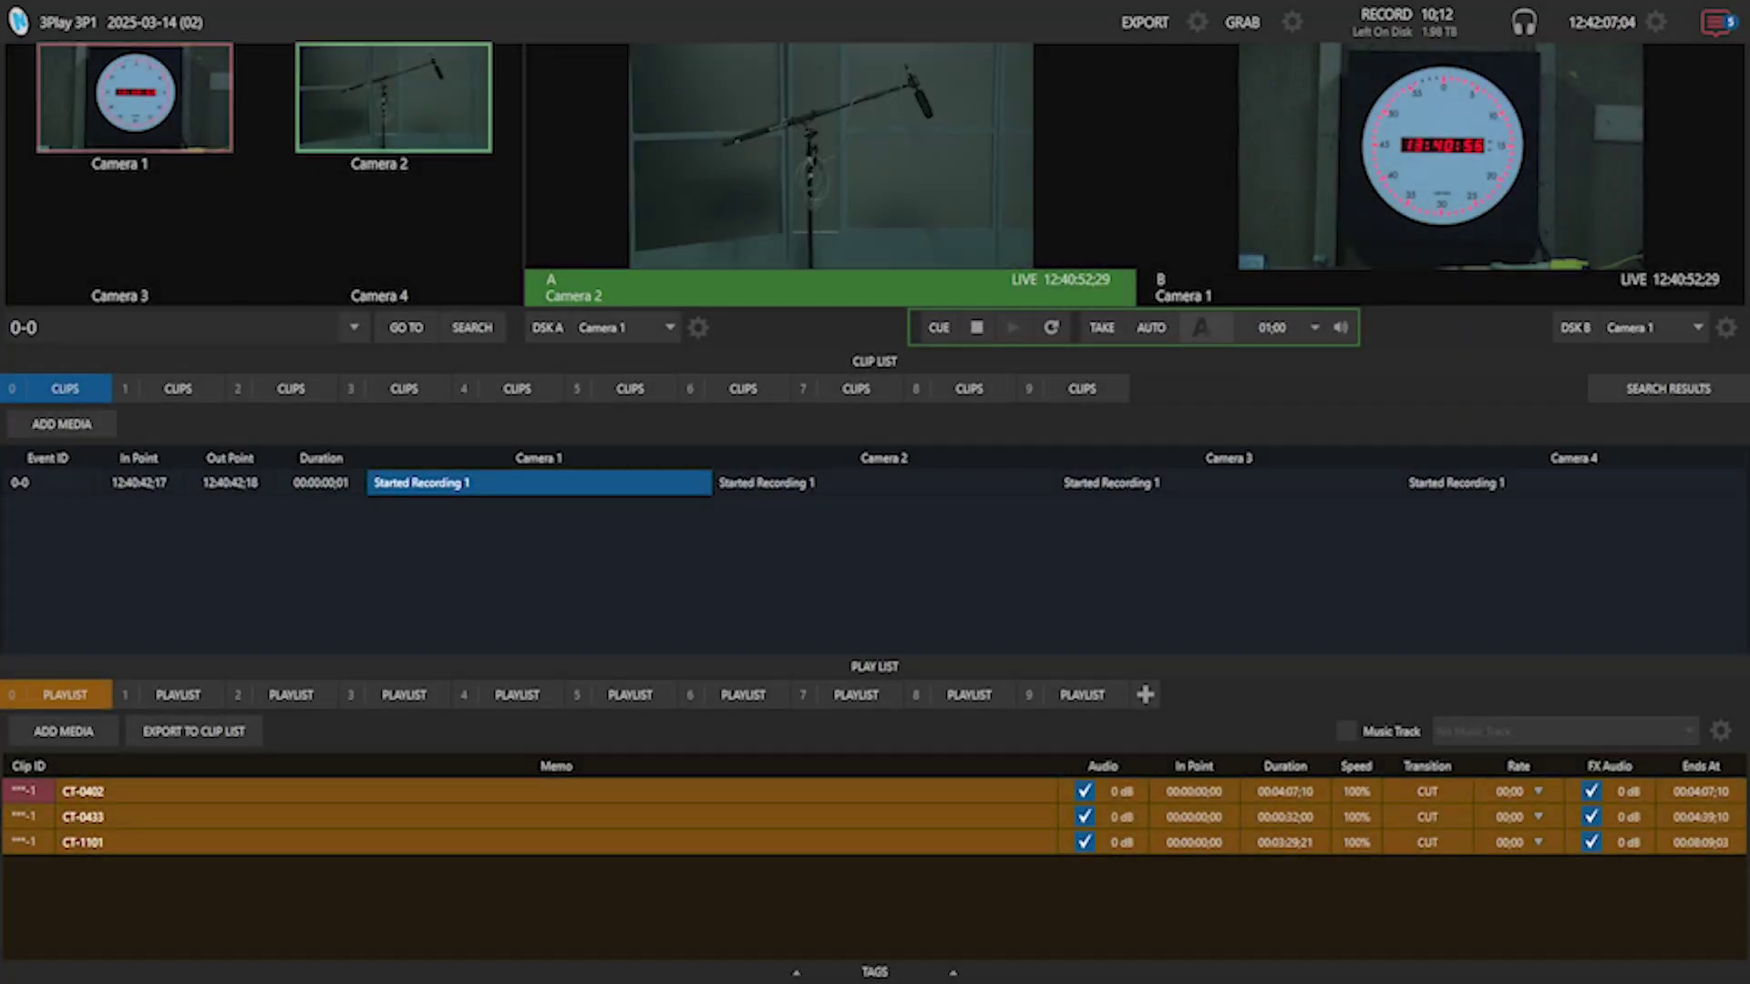
pyautogui.press('b')
pyautogui.press('2')
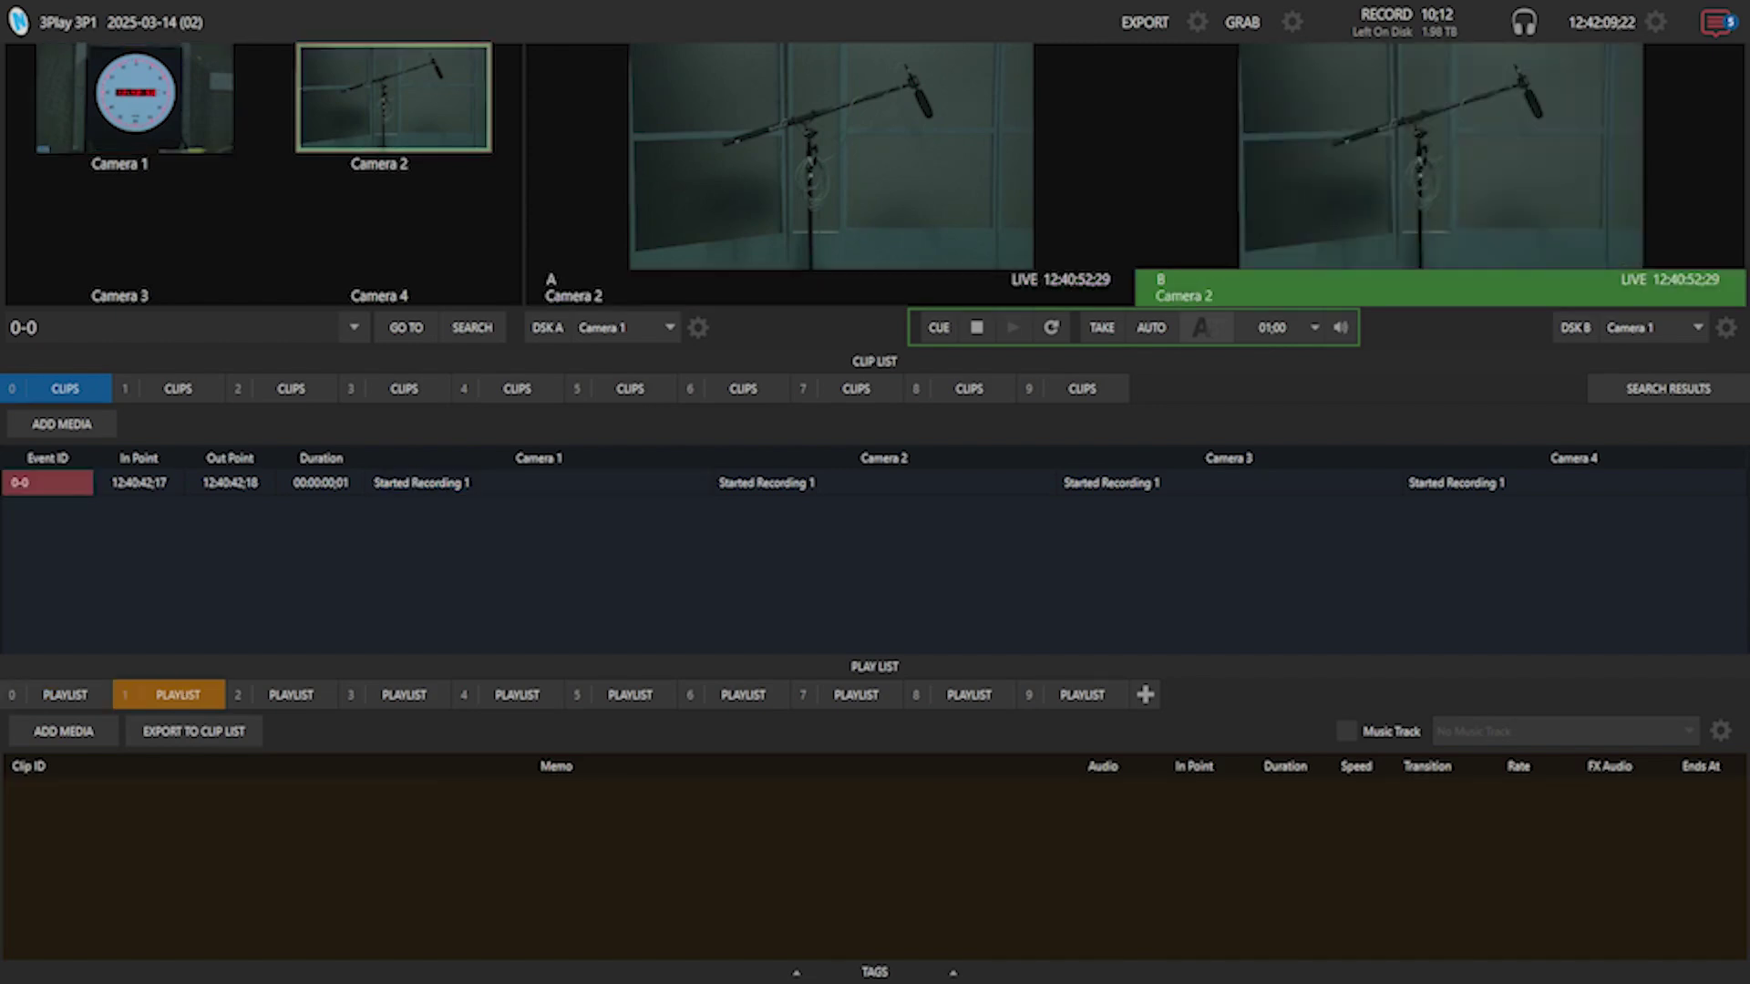
pyautogui.press('1')
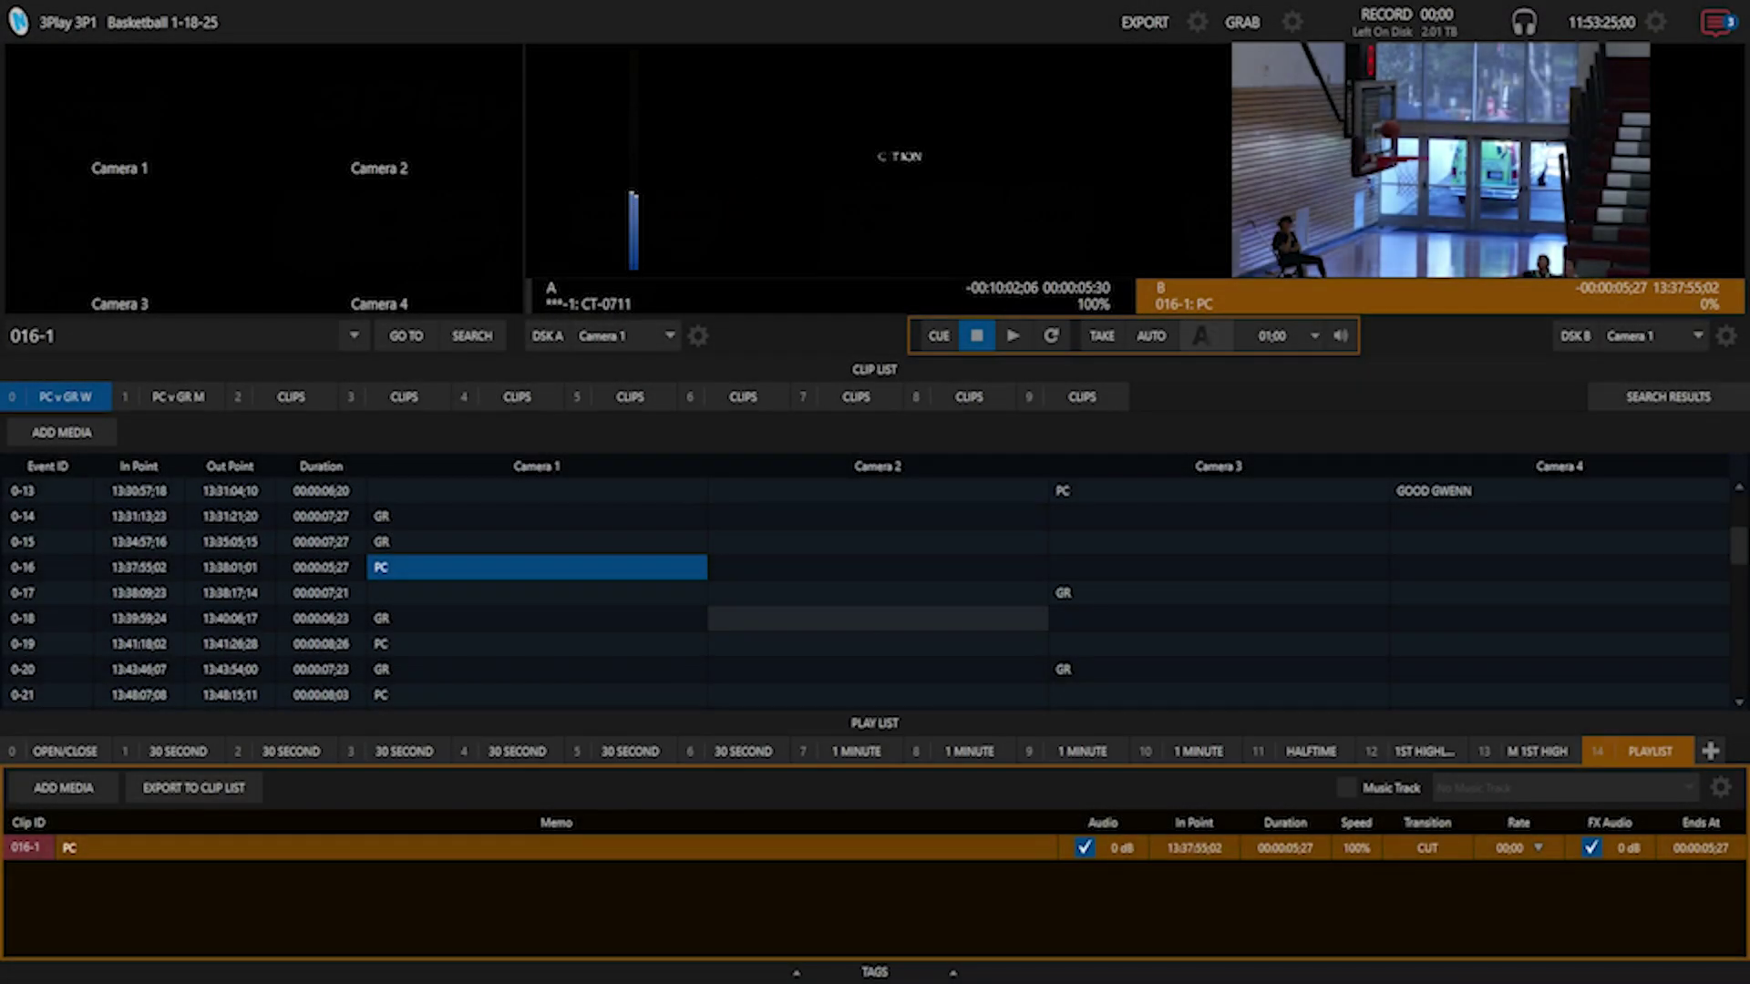
# Add clips 017-3 GR and 019-1 PC to playlist 14.
pyautogui.press('Up')
pyautogui.press('Right')
pyautogui.press('Return')
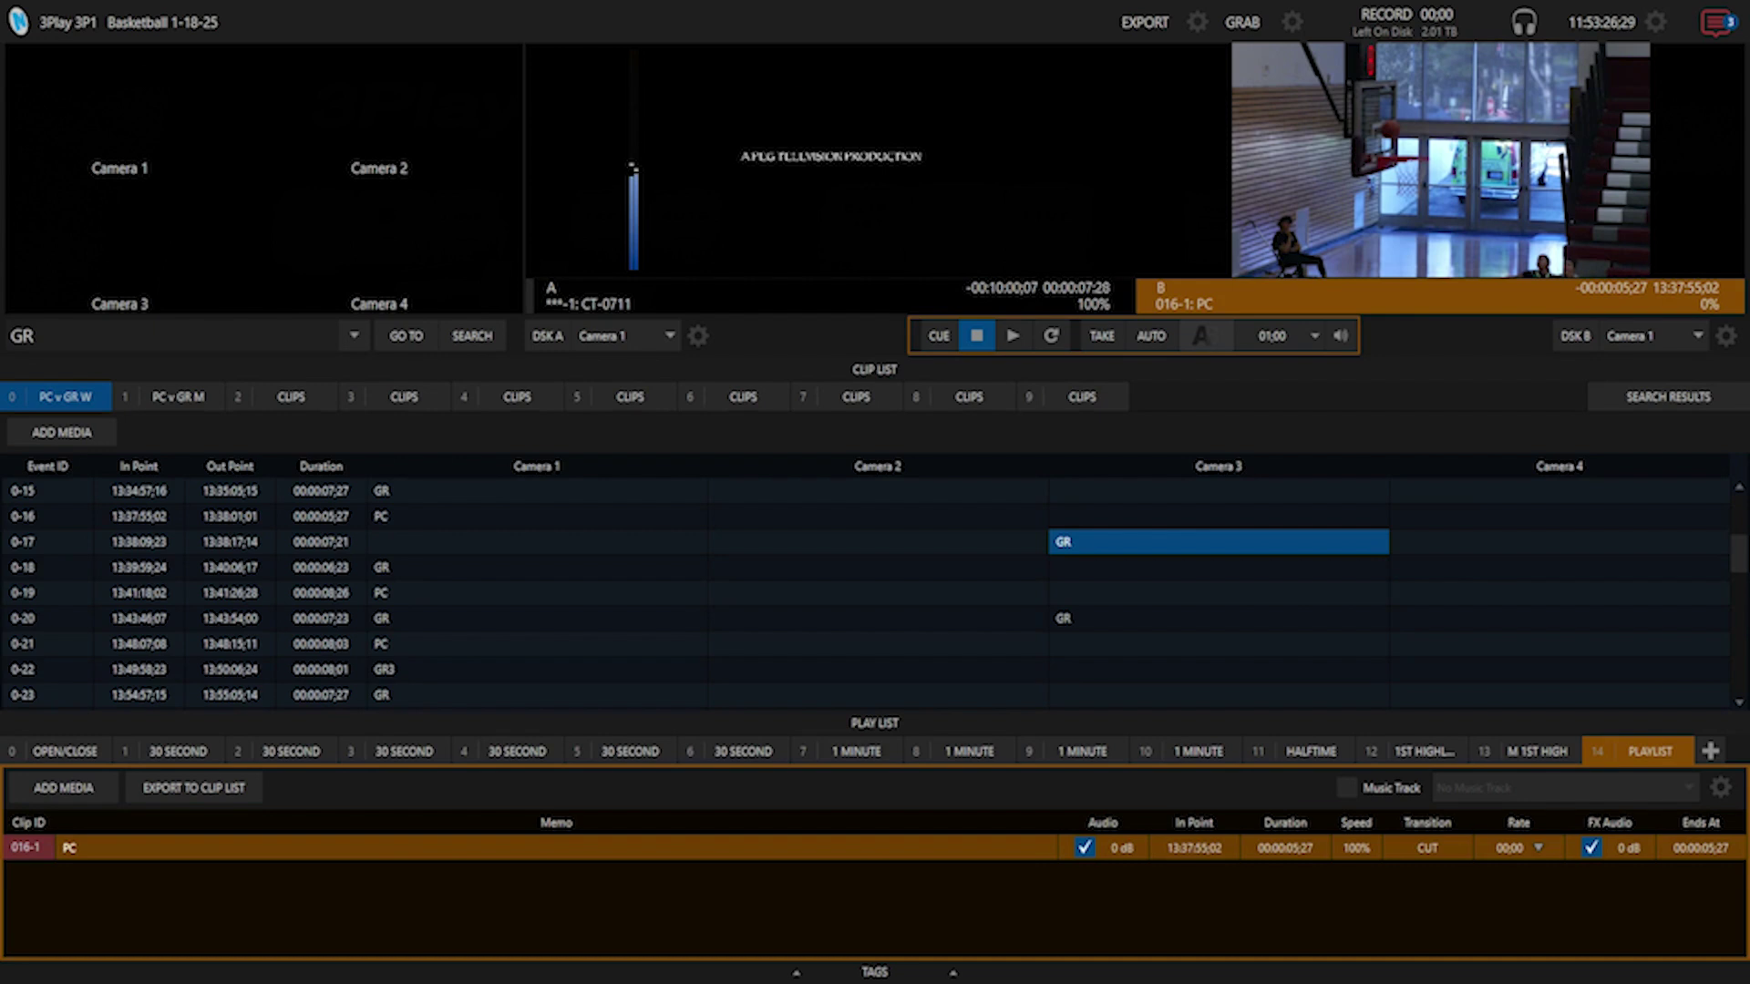
pyautogui.press('Insert')
pyautogui.press('Left')
pyautogui.press('Left')
pyautogui.press('Down')
pyautogui.press('Down')
pyautogui.press('Return')
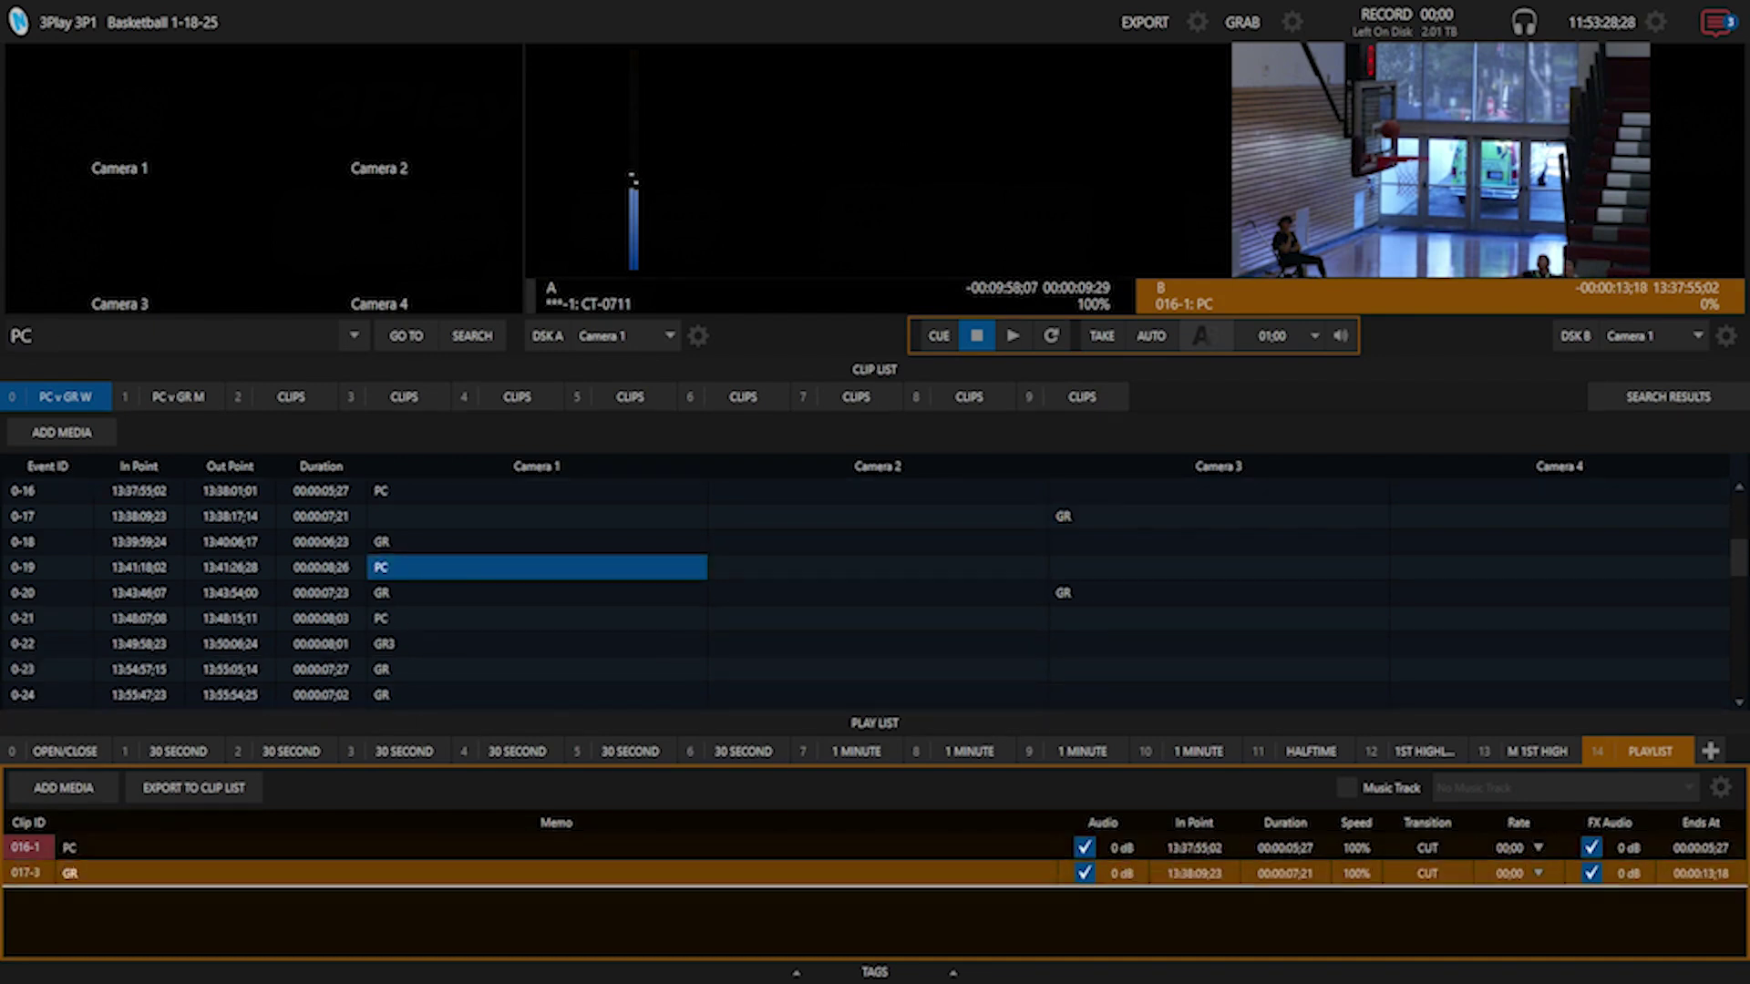
pyautogui.press('Insert')
# Add clips 020-3 GR and 029-3 to playlist 14.
pyautogui.press('Right')
pyautogui.press('Right')
pyautogui.press('Down')
pyautogui.press('Return')
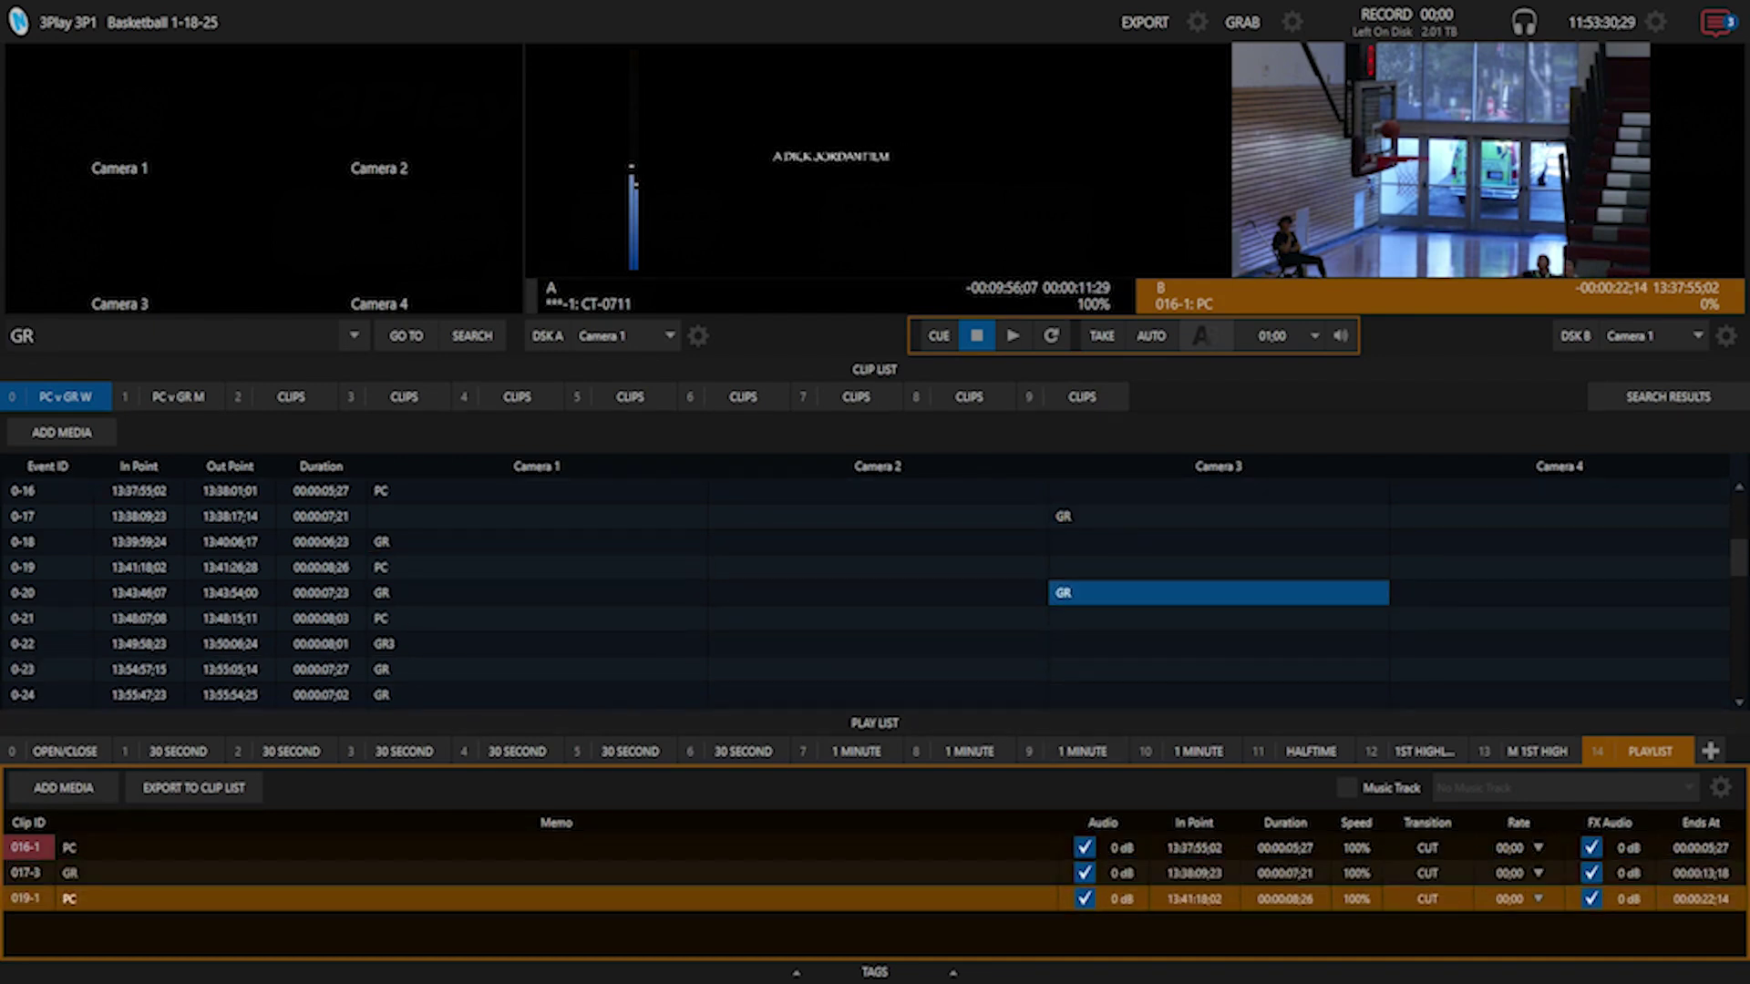
pyautogui.press('Insert')
pyautogui.press('Left')
pyautogui.press('Down')
pyautogui.press('Down')
pyautogui.press('Down')
pyautogui.press('Down')
pyautogui.press('Down')
pyautogui.press('Down')
pyautogui.press('Down')
pyautogui.press('Down')
pyautogui.press('Down')
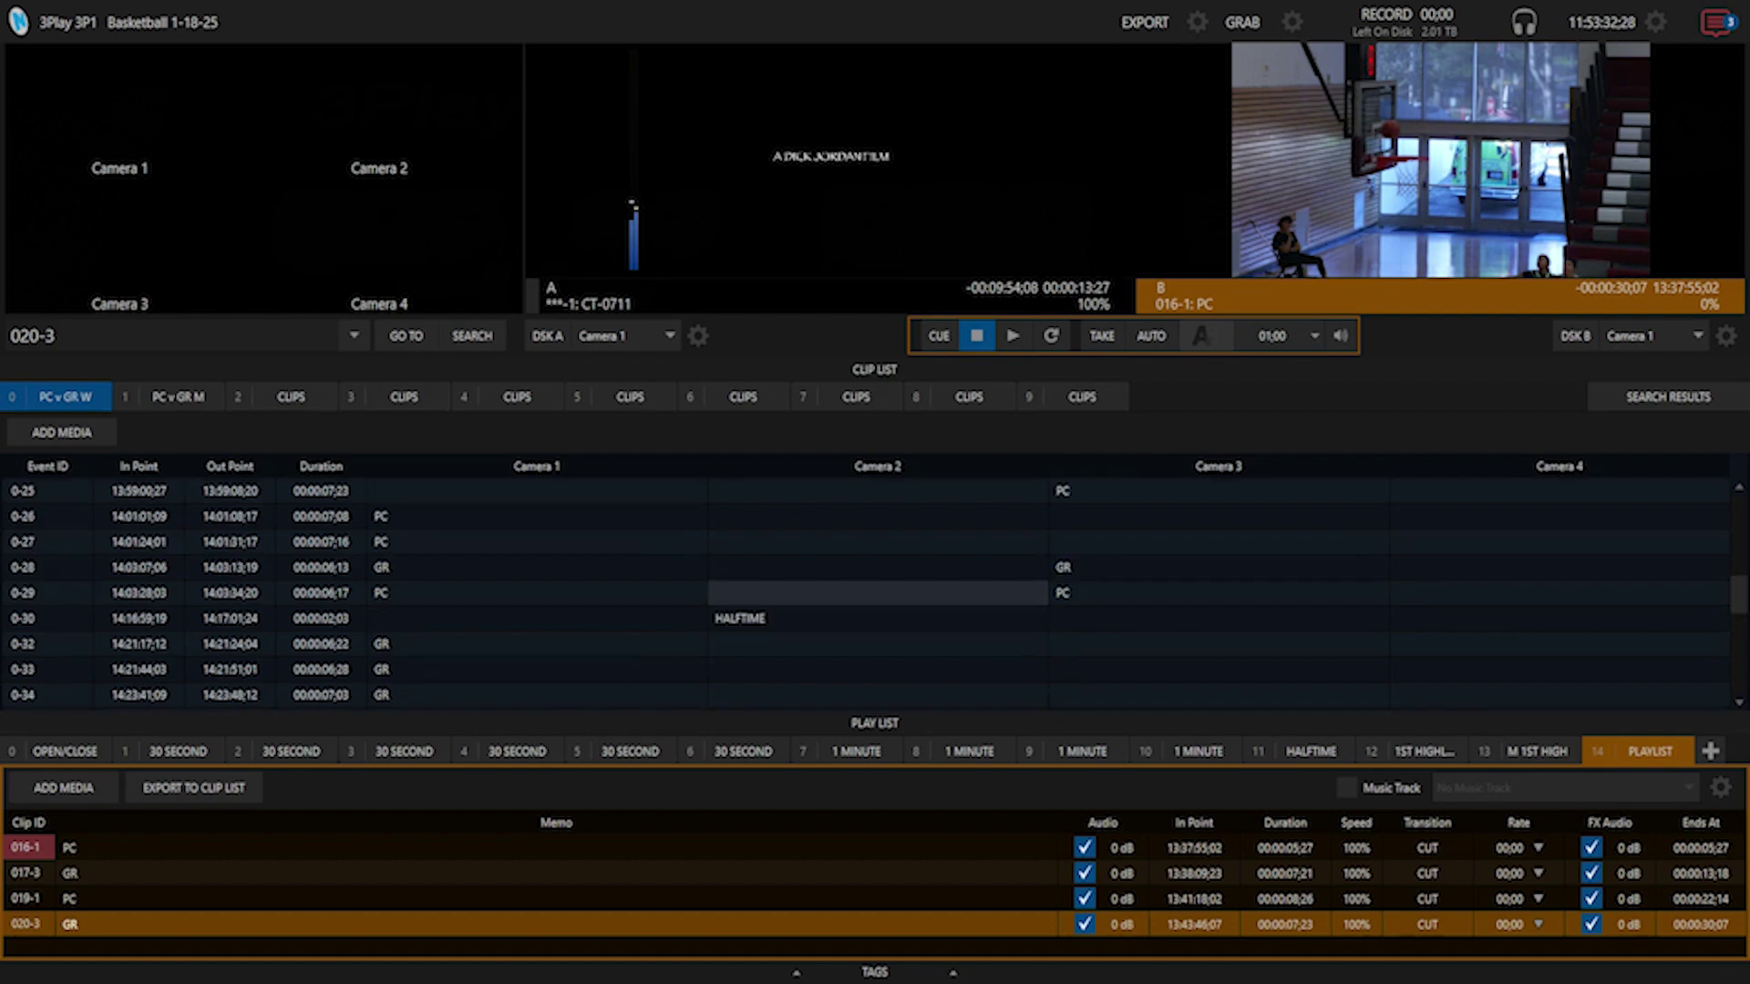
pyautogui.press('Right')
pyautogui.press('Return')
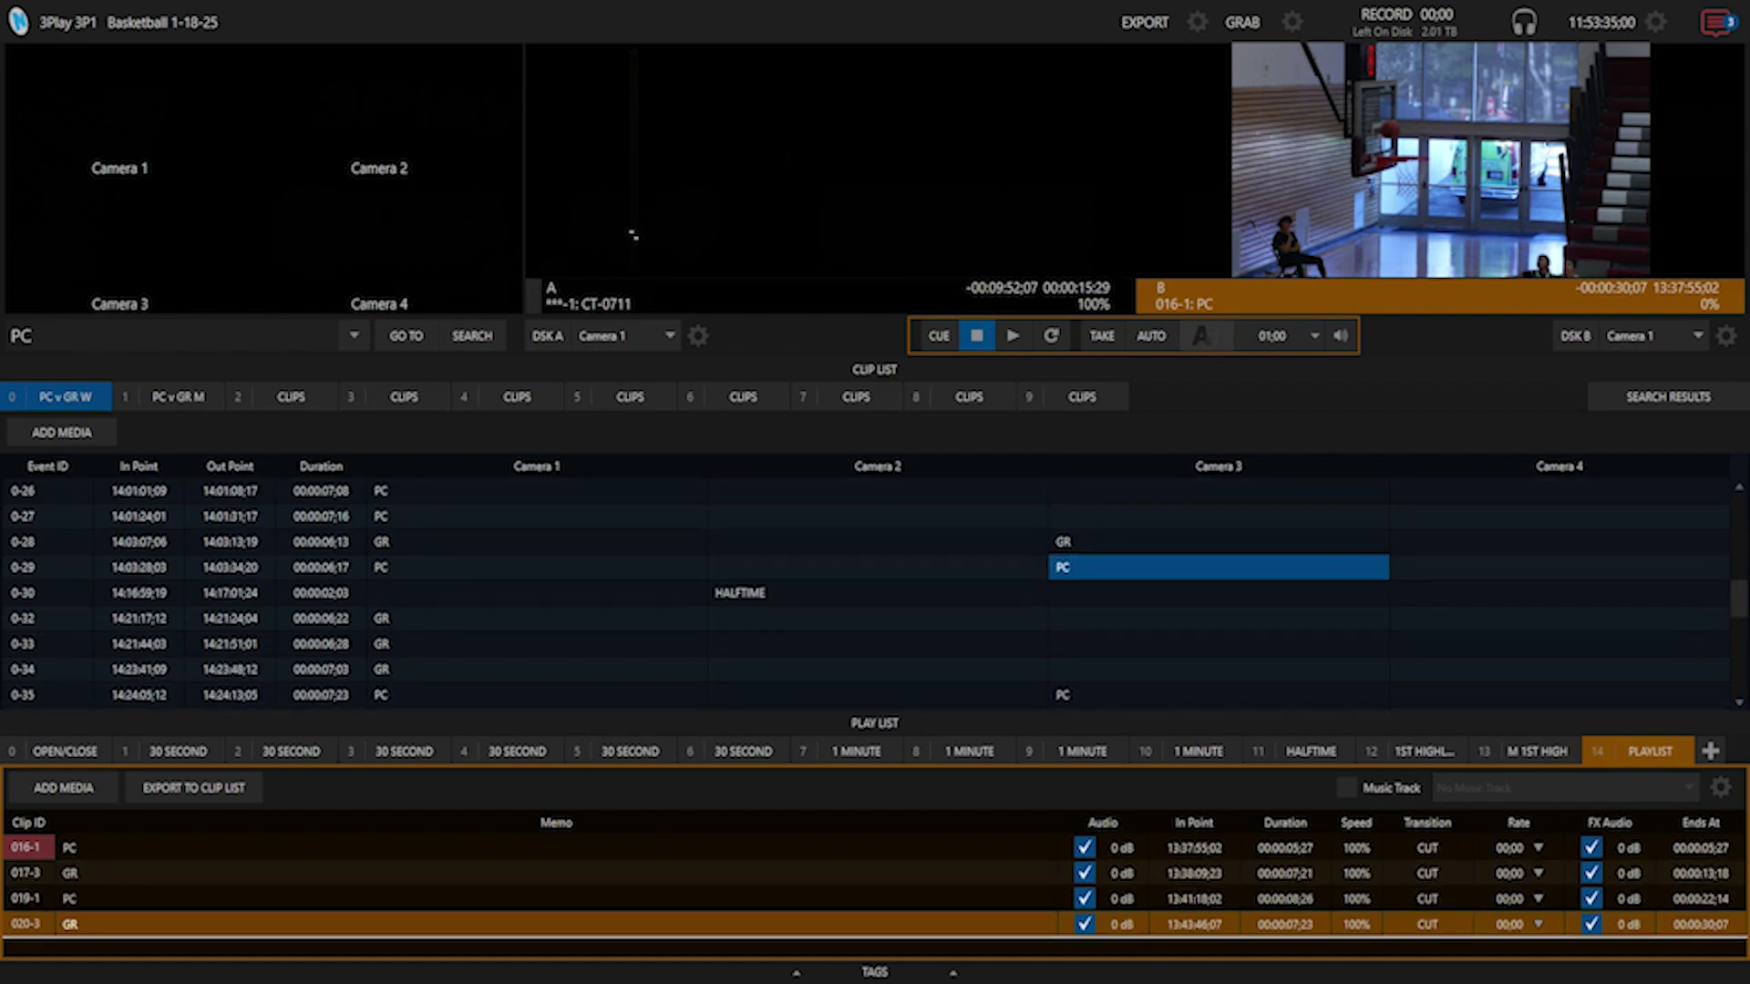
pyautogui.press('Insert')
# Add clips 041-3 GR and 052-1 PC to playlist 14.
pyautogui.press('Left')
pyautogui.press('Down')
pyautogui.press('Down')
pyautogui.press('Down')
pyautogui.press('Down')
pyautogui.press('Down')
pyautogui.press('Down')
pyautogui.press('Down')
pyautogui.press('Down')
pyautogui.press('Down')
pyautogui.press('Down')
pyautogui.press('Down')
pyautogui.press('Down')
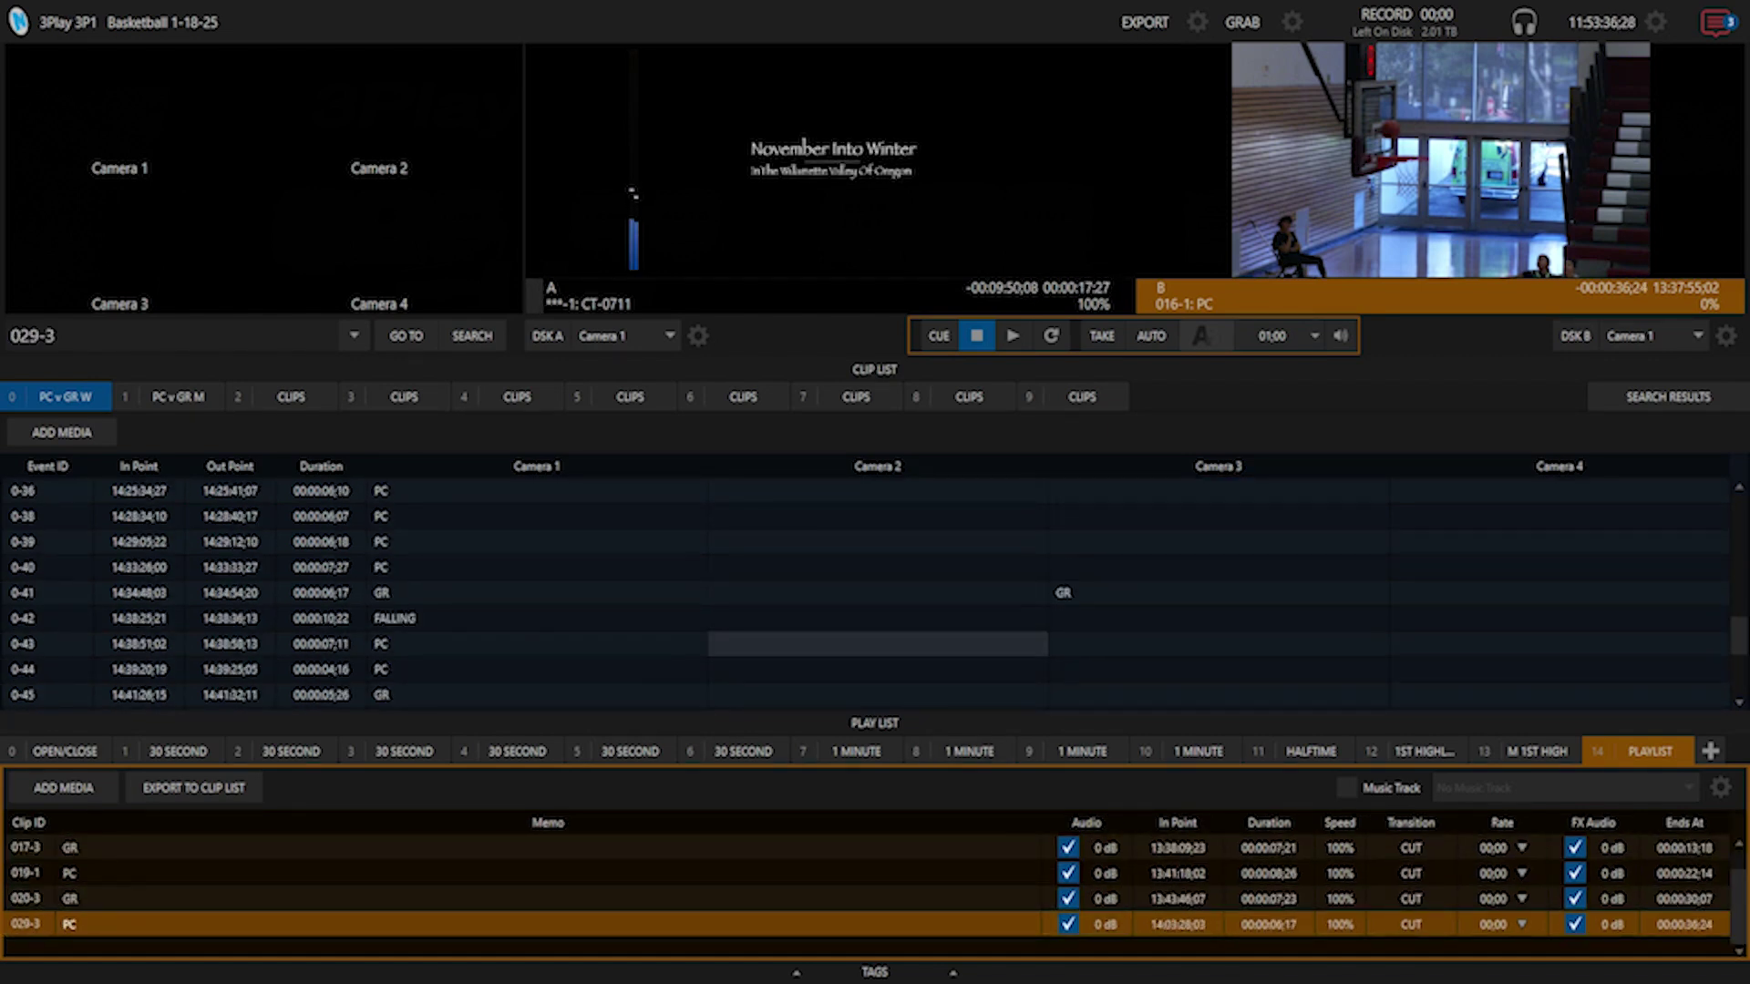
pyautogui.press('Up')
pyautogui.press('Up')
pyautogui.press('Right')
pyautogui.press('Return')
pyautogui.press('Insert')
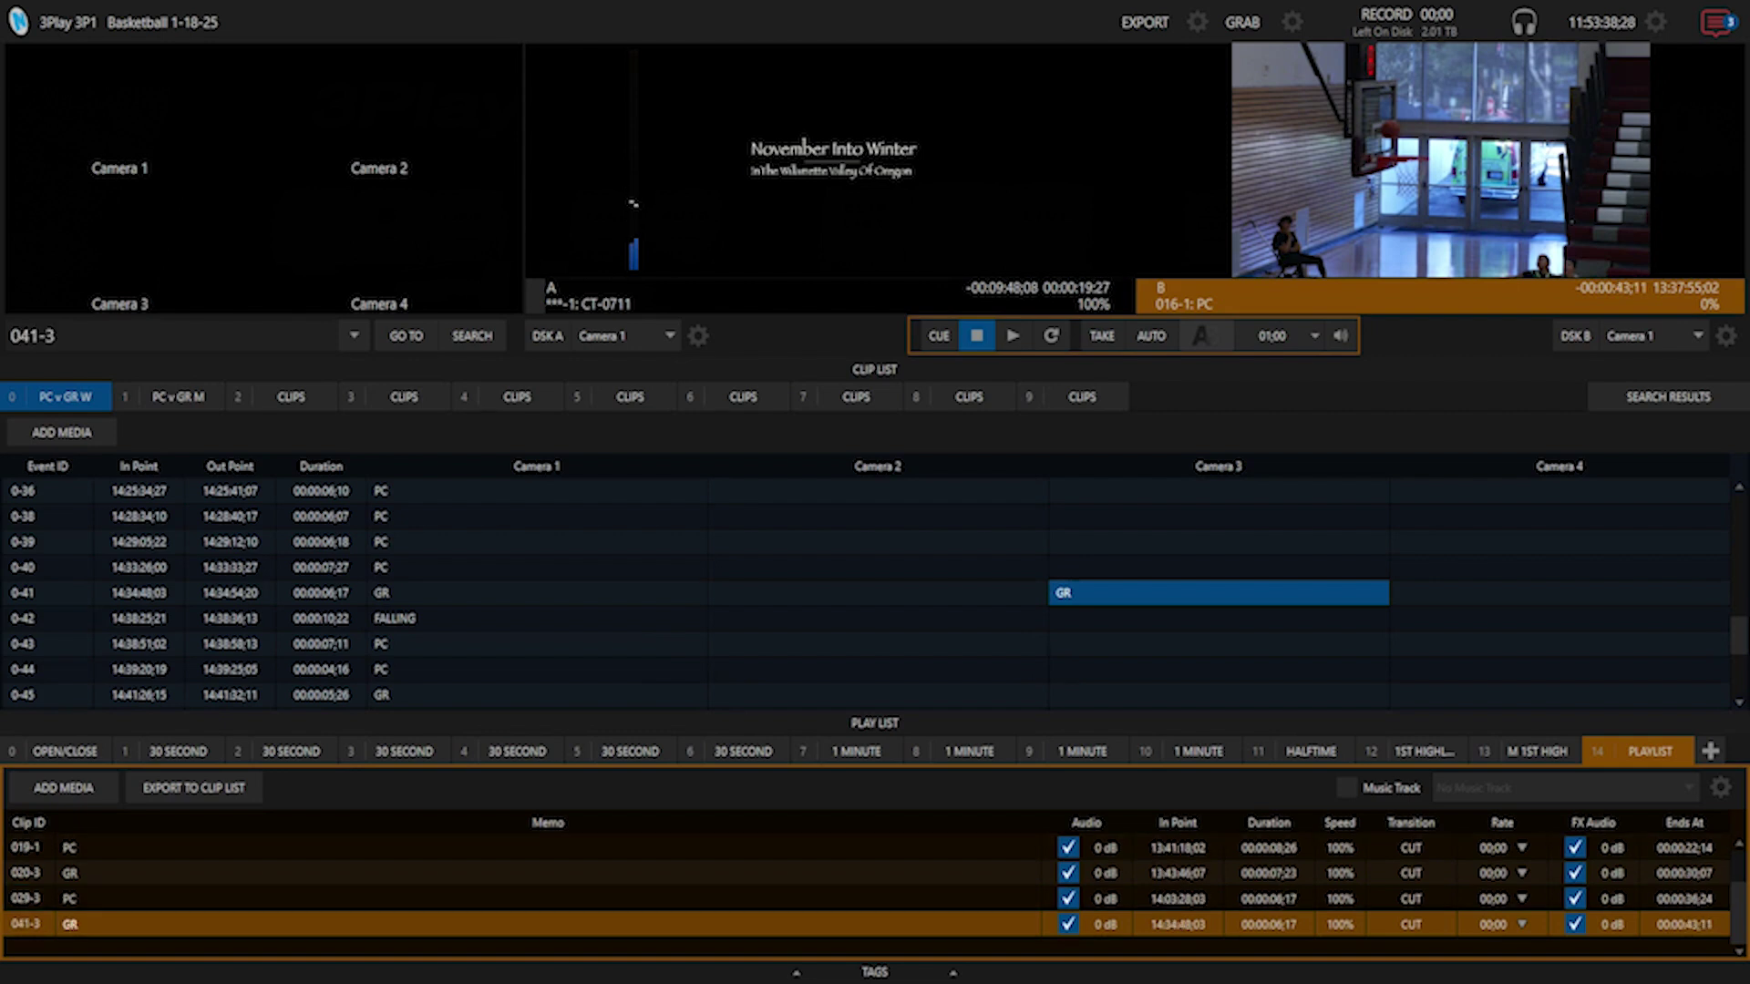
pyautogui.press('Left')
pyautogui.press('Down')
pyautogui.press('Down')
pyautogui.press('Down')
pyautogui.press('Down')
pyautogui.press('Down')
pyautogui.press('Down')
pyautogui.press('Down')
pyautogui.press('Down')
pyautogui.press('Down')
pyautogui.press('Down')
pyautogui.press('Left')
pyautogui.press('Down')
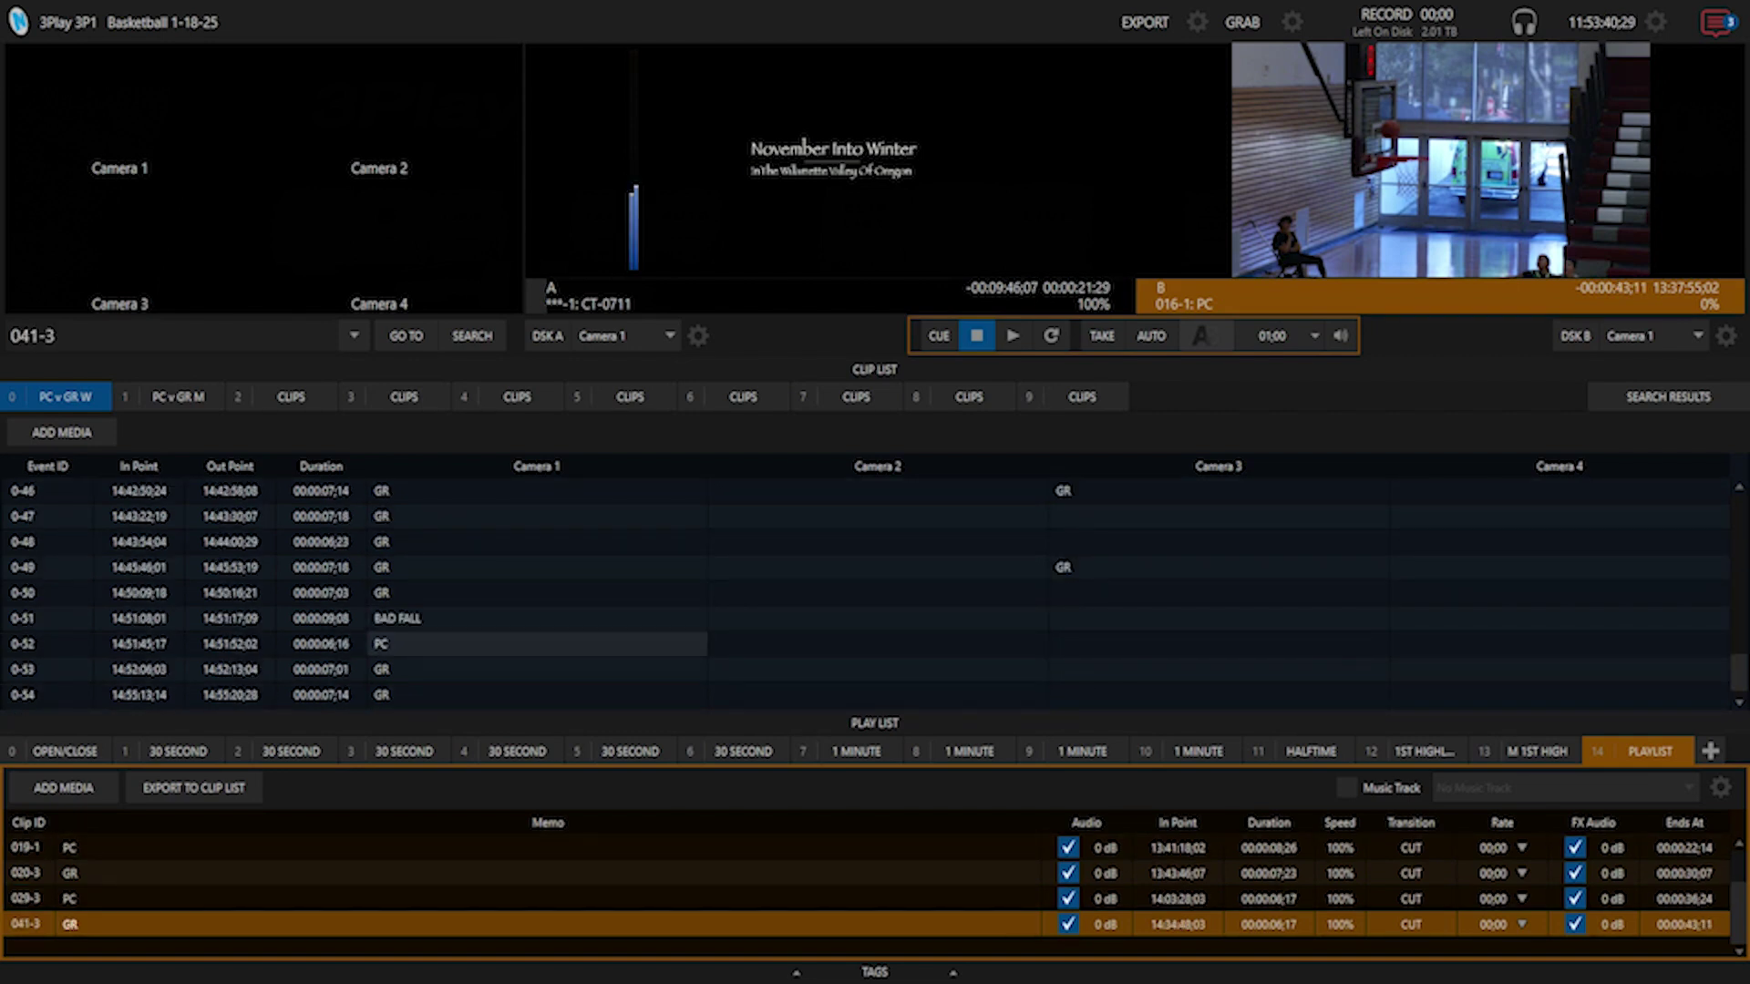
pyautogui.press('Return')
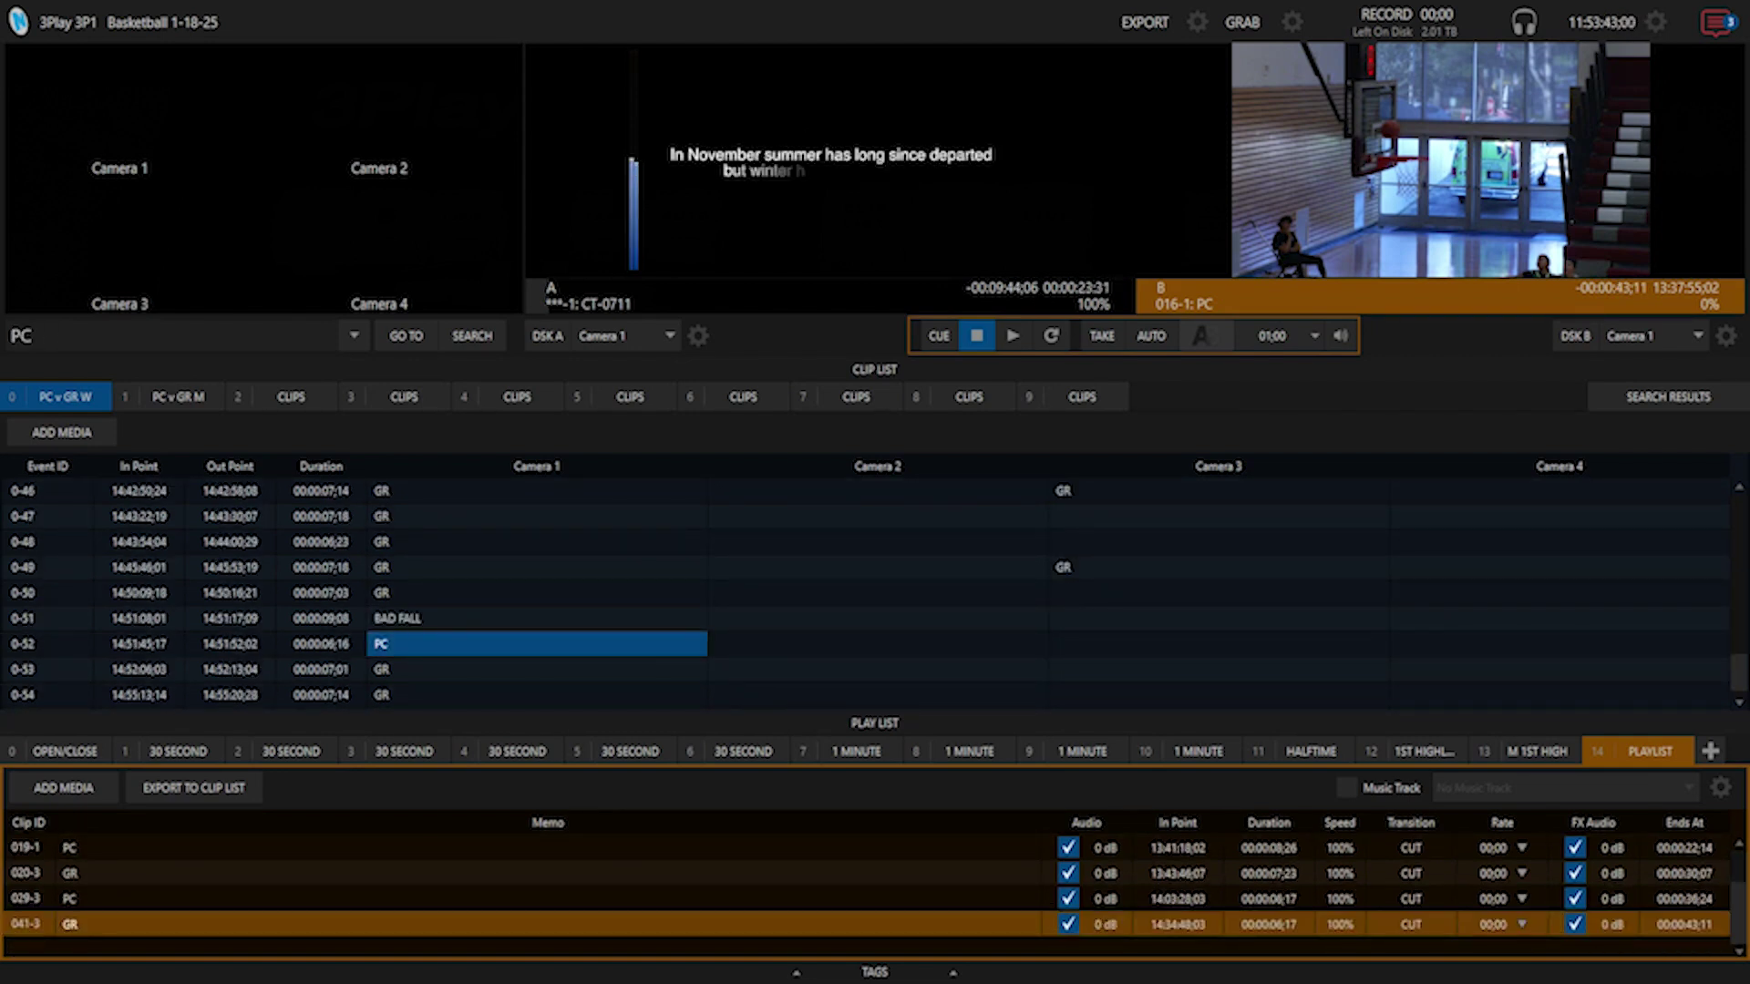
pyautogui.press('Insert')
# Add clip 054-1 GR as the last entry of playlist 14.
pyautogui.press('Down')
pyautogui.press('Down')
pyautogui.press('Return')
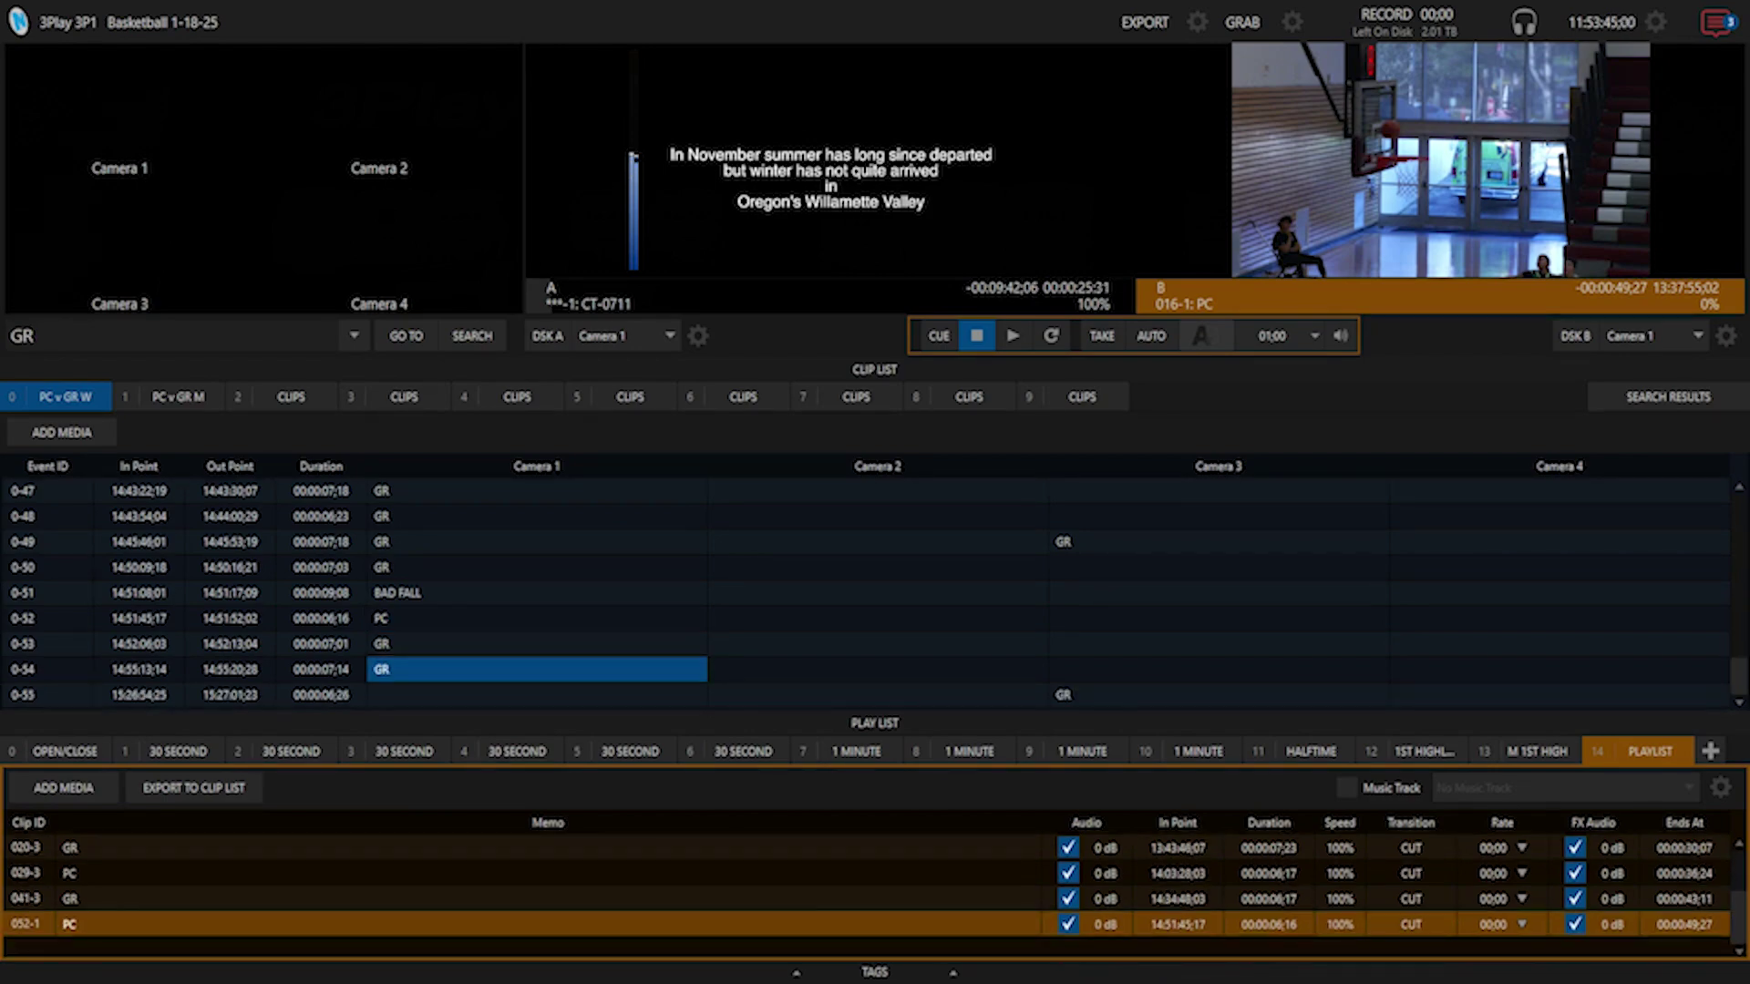
pyautogui.press('Insert')
pyautogui.press('Up')
pyautogui.press('Up')
pyautogui.press('Right')
pyautogui.press('Up')
pyautogui.press('Left')
pyautogui.press('Right')
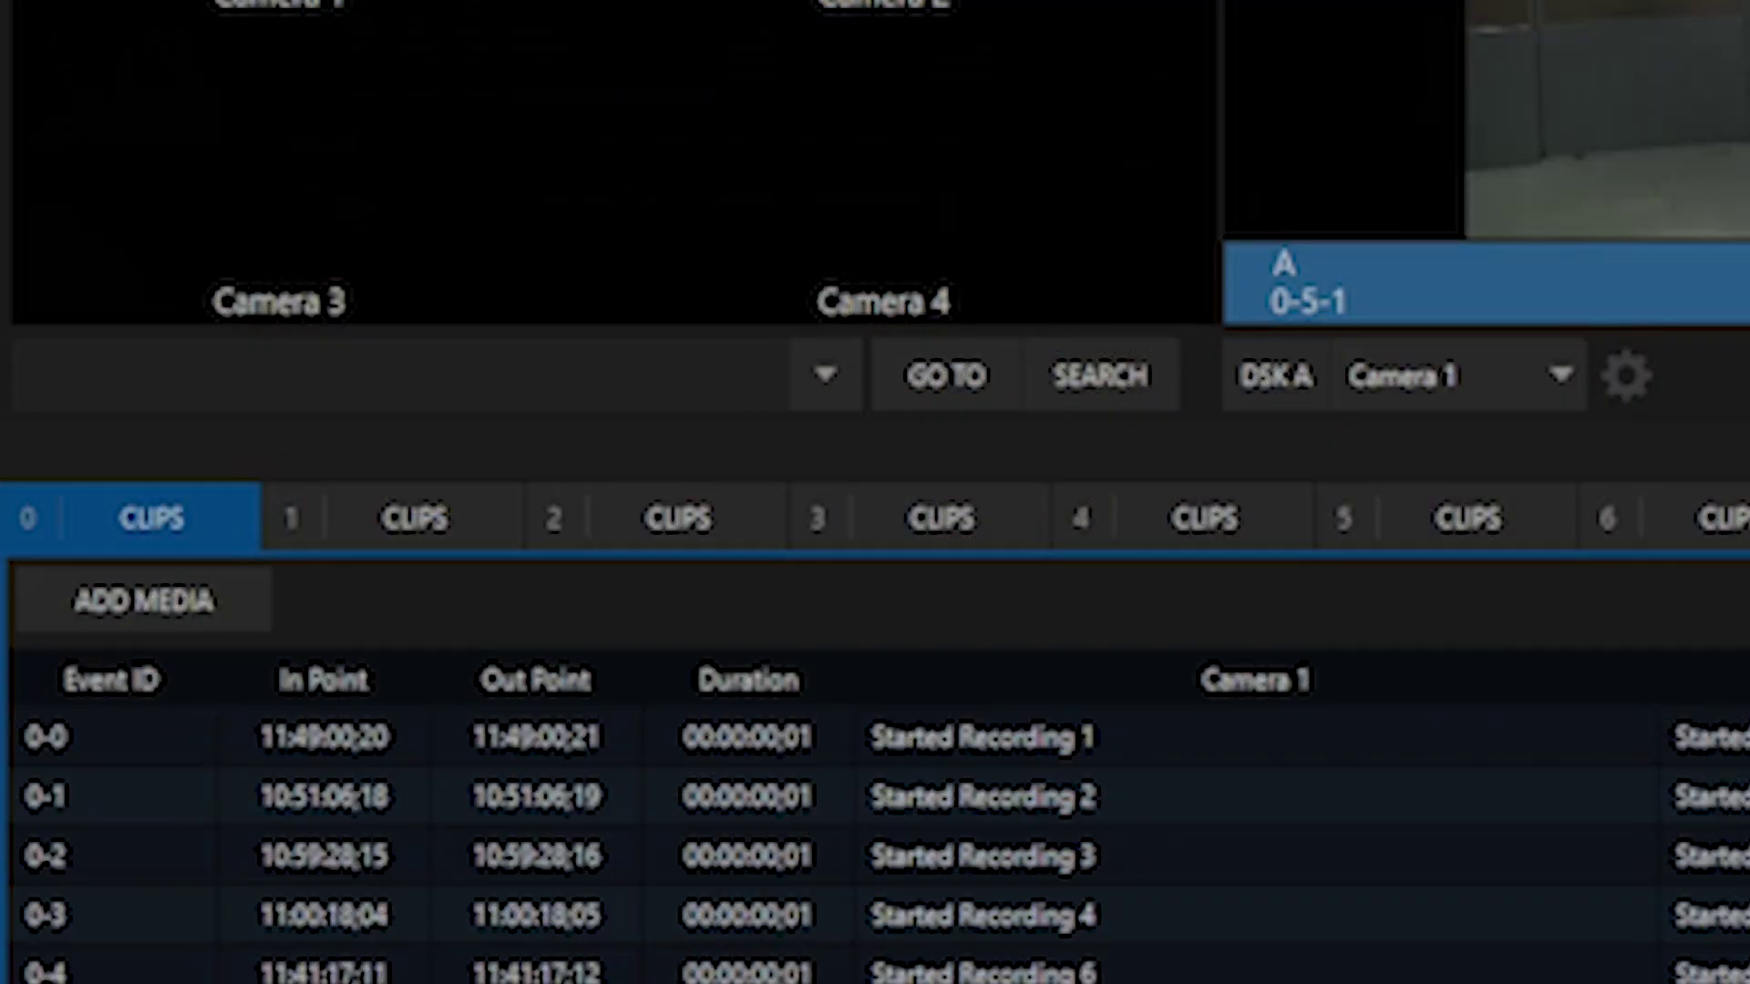
# Name the new clip 0-5 'test replay' in the clip list.
pyautogui.click(378, 374)
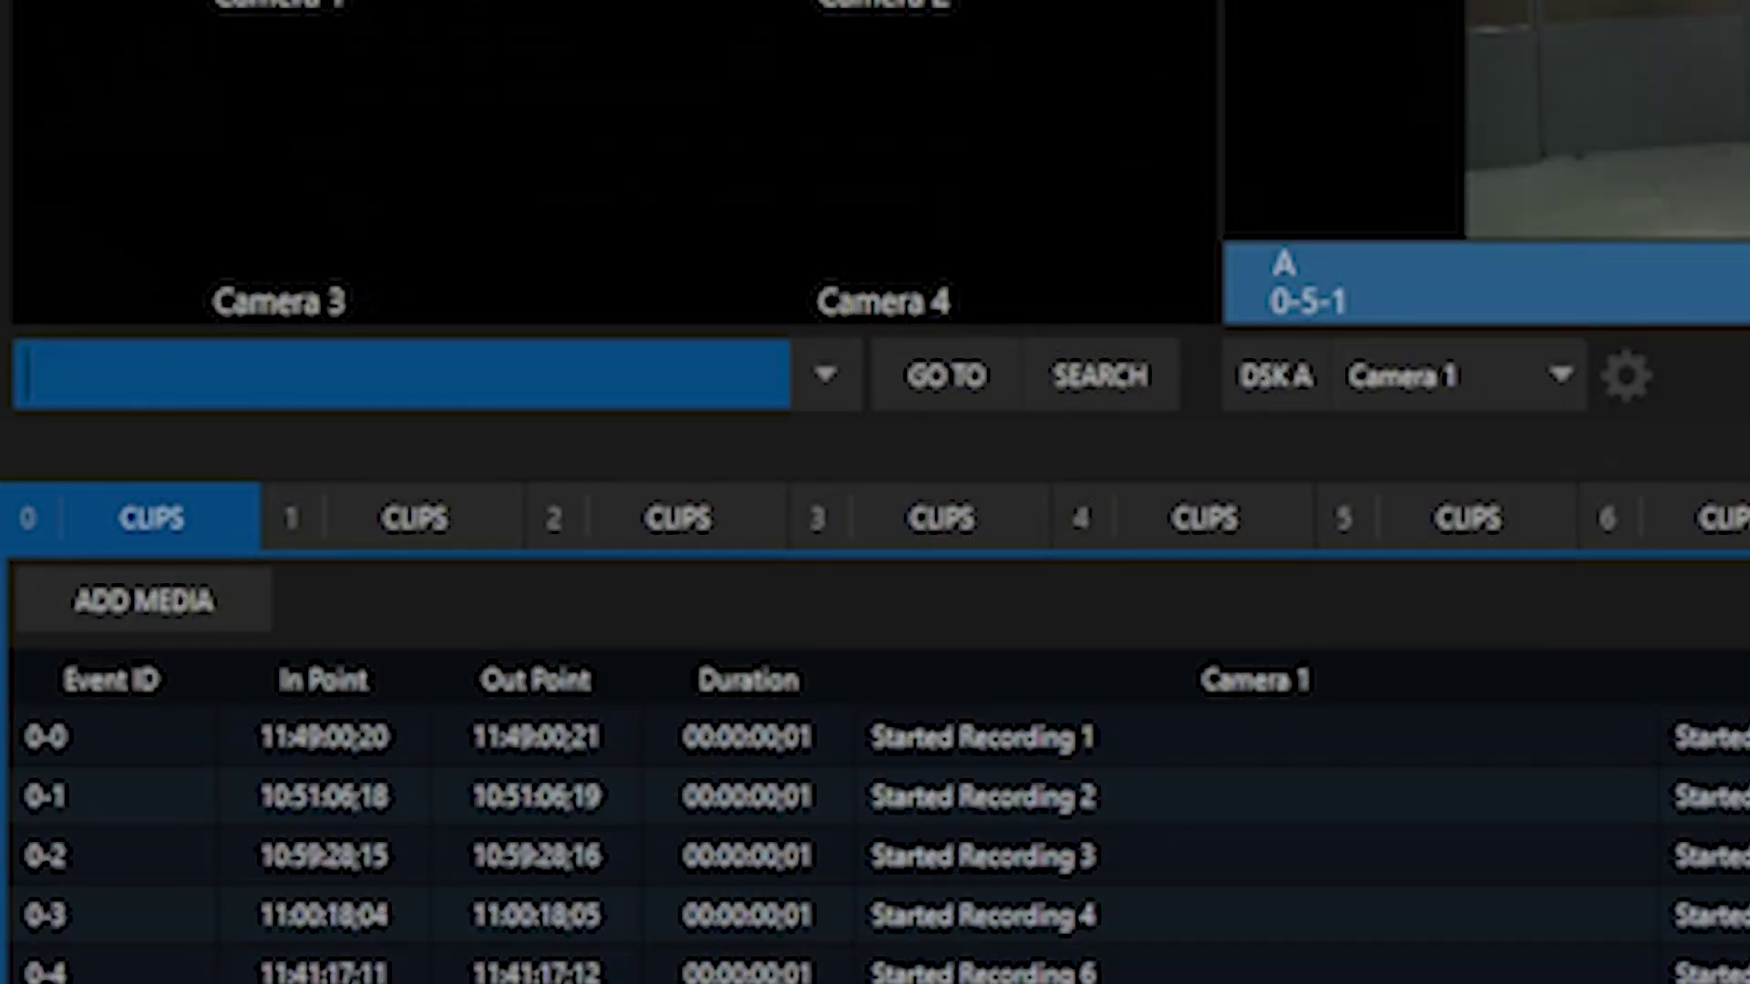
pyautogui.write('test replay')
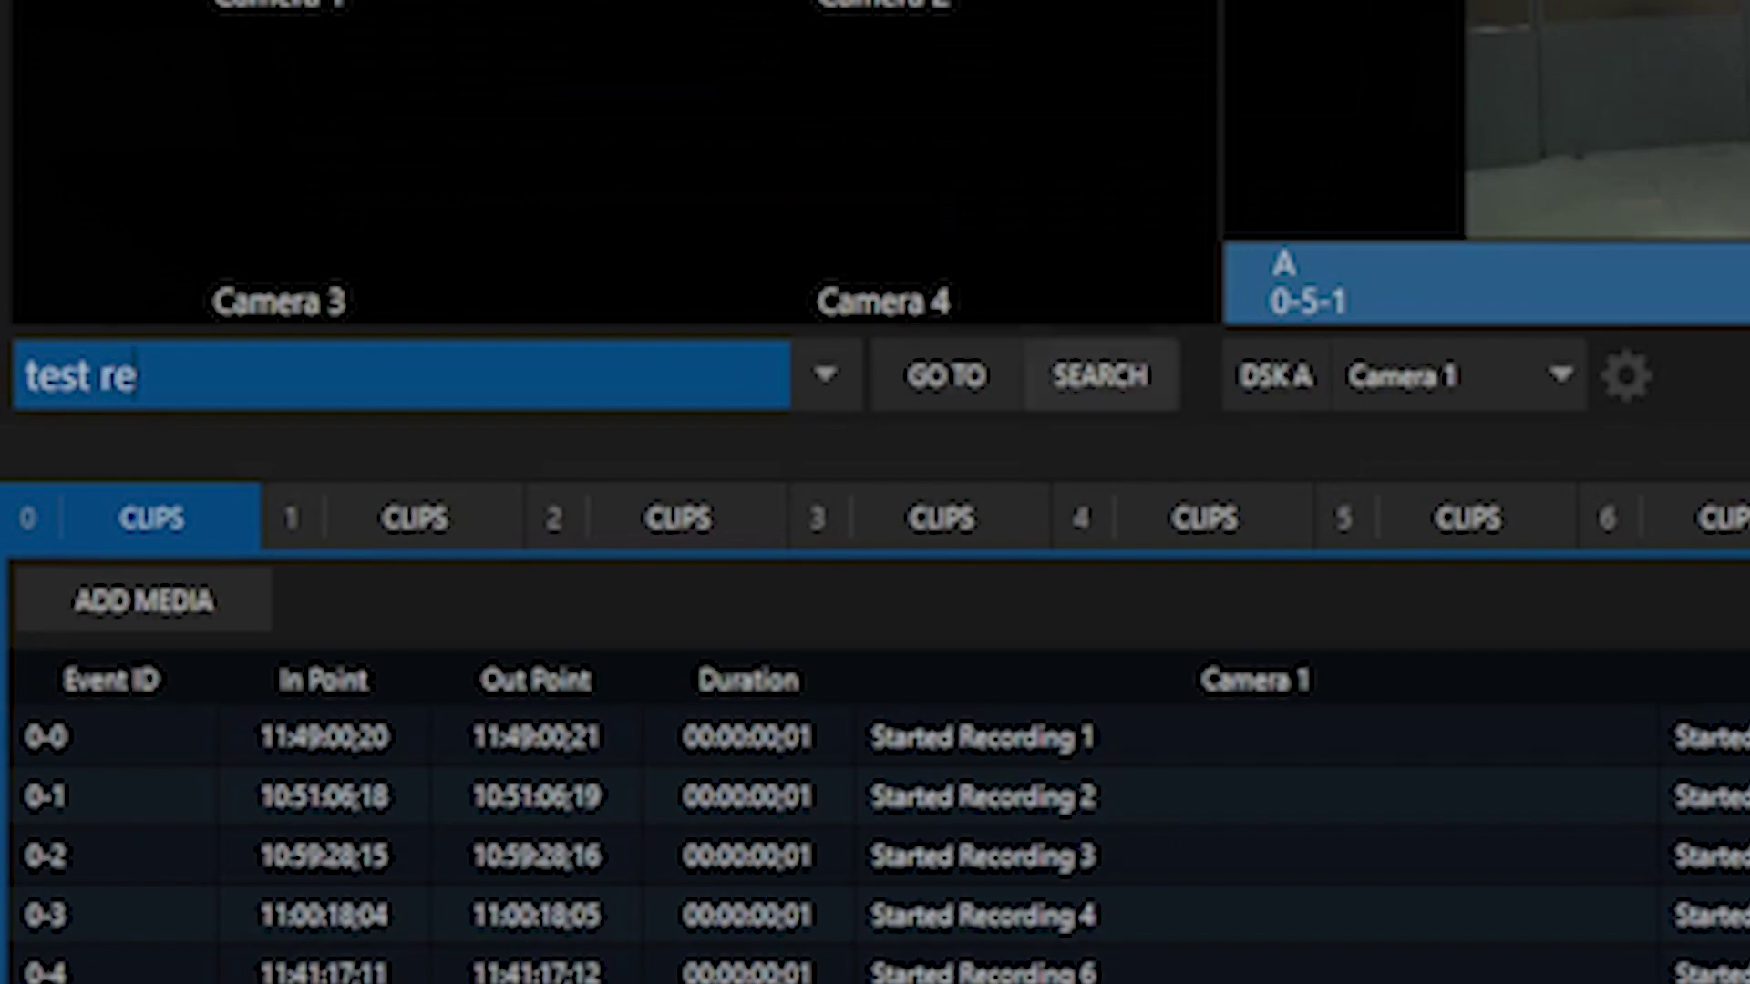
pyautogui.press('Return')
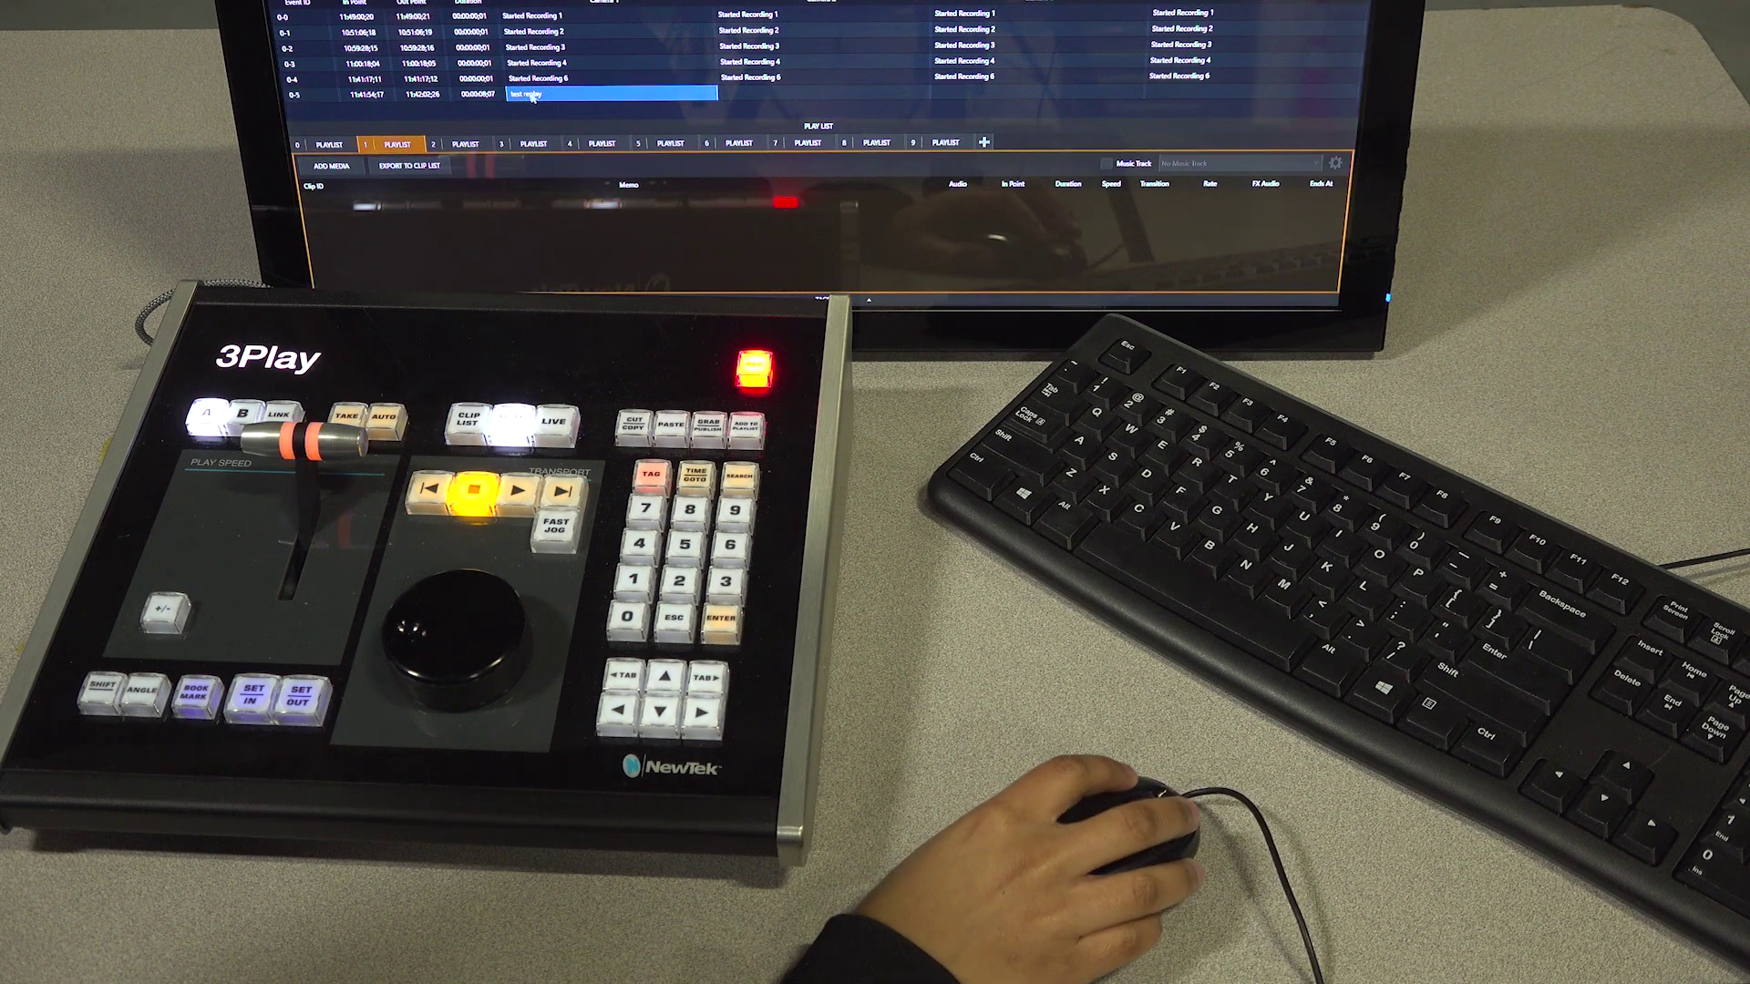
# Place clip 005-1 'test replay' in playlist 1, then copy and paste a second copy.
pyautogui.moveTo(536, 202); pyautogui.dragTo(538, 202)
pyautogui.rightClick(533, 96)
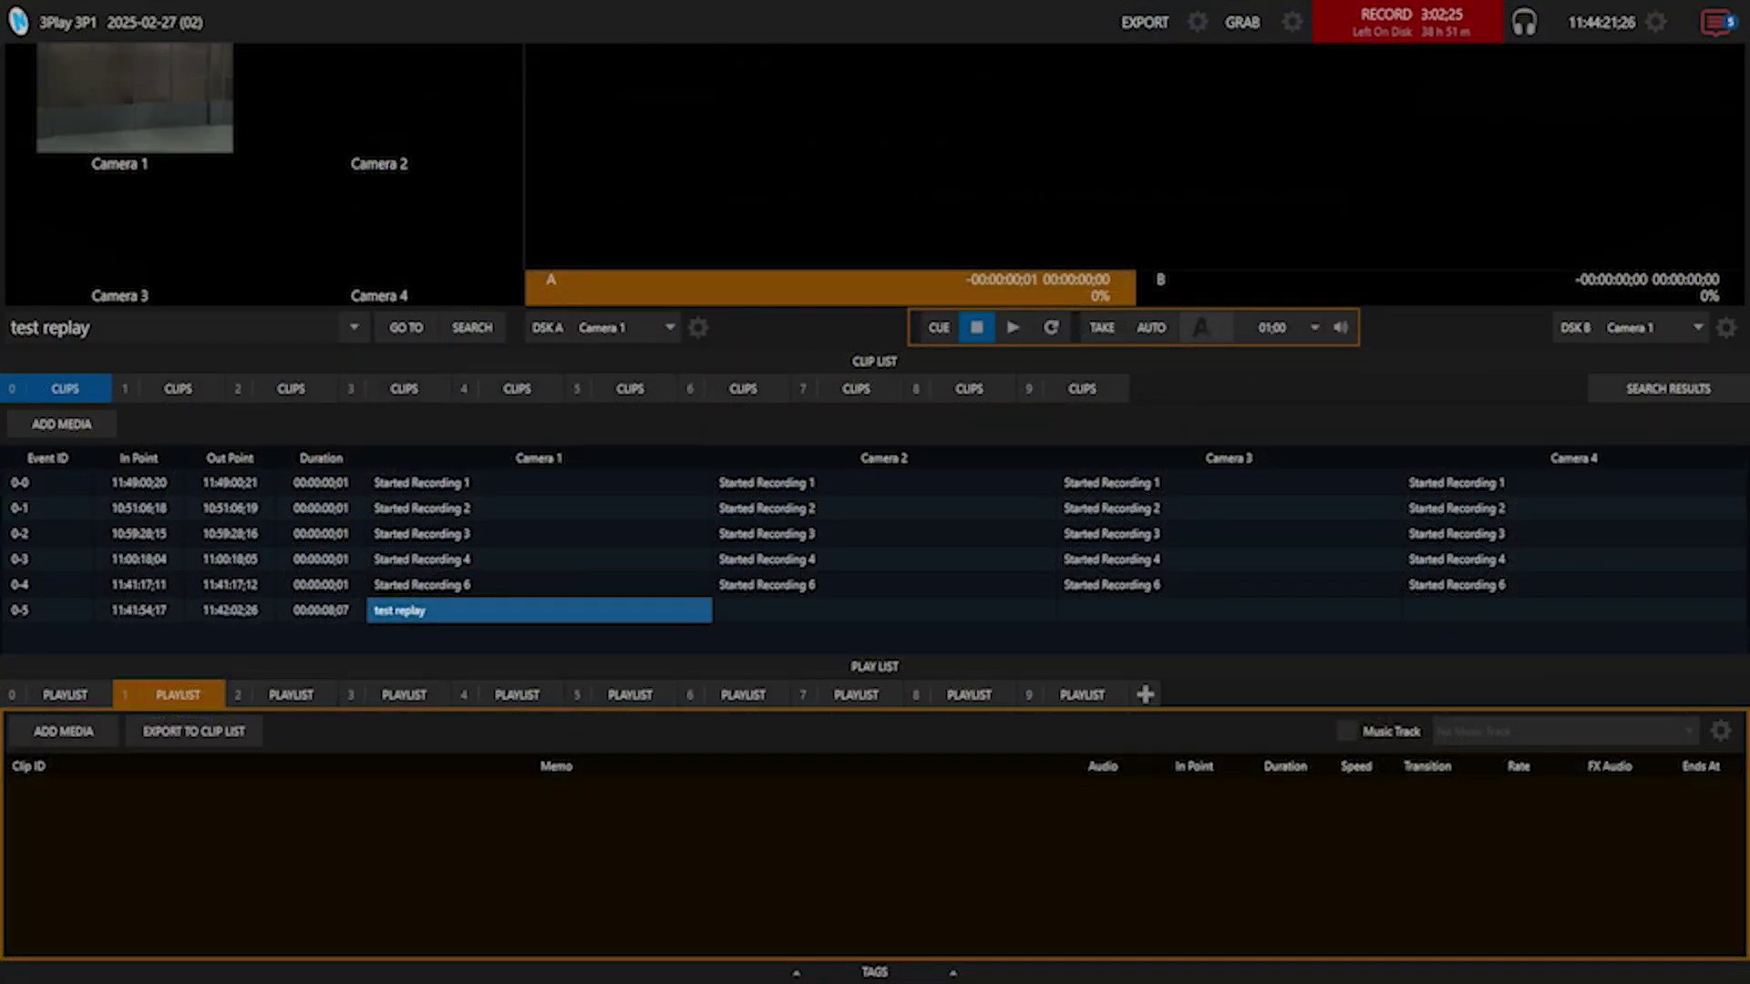
pyautogui.rightClick(407, 612)
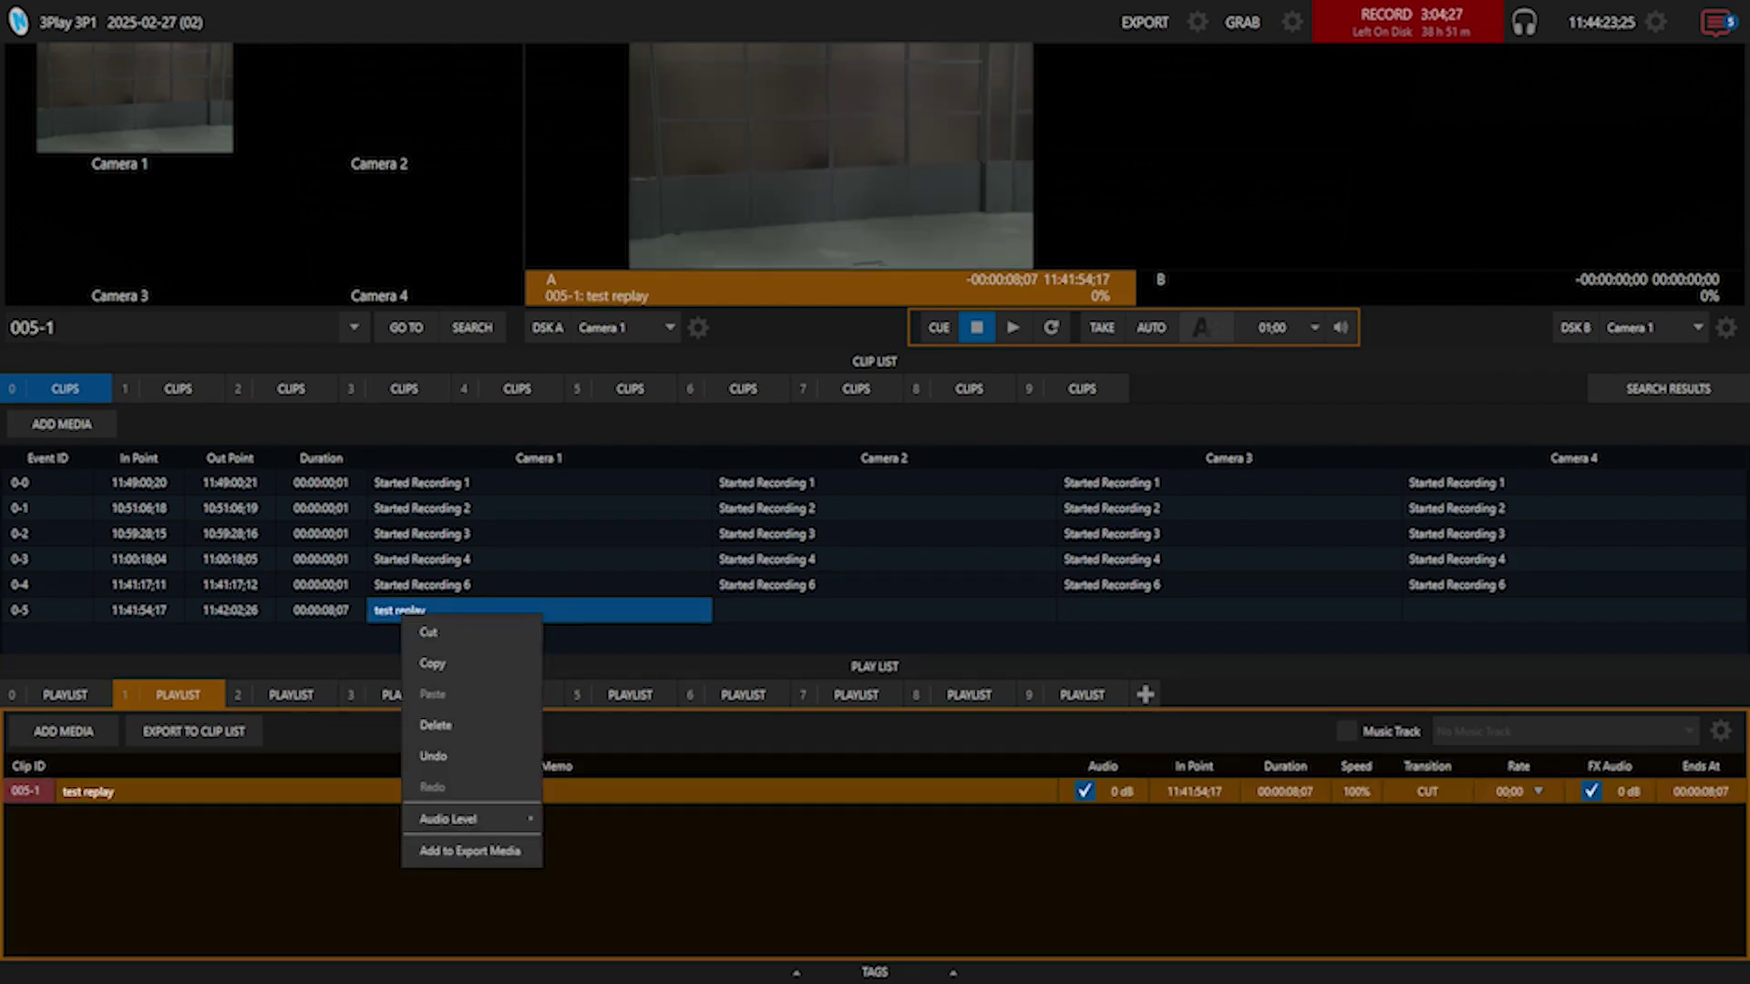
pyautogui.click(455, 662)
pyautogui.rightClick(407, 613)
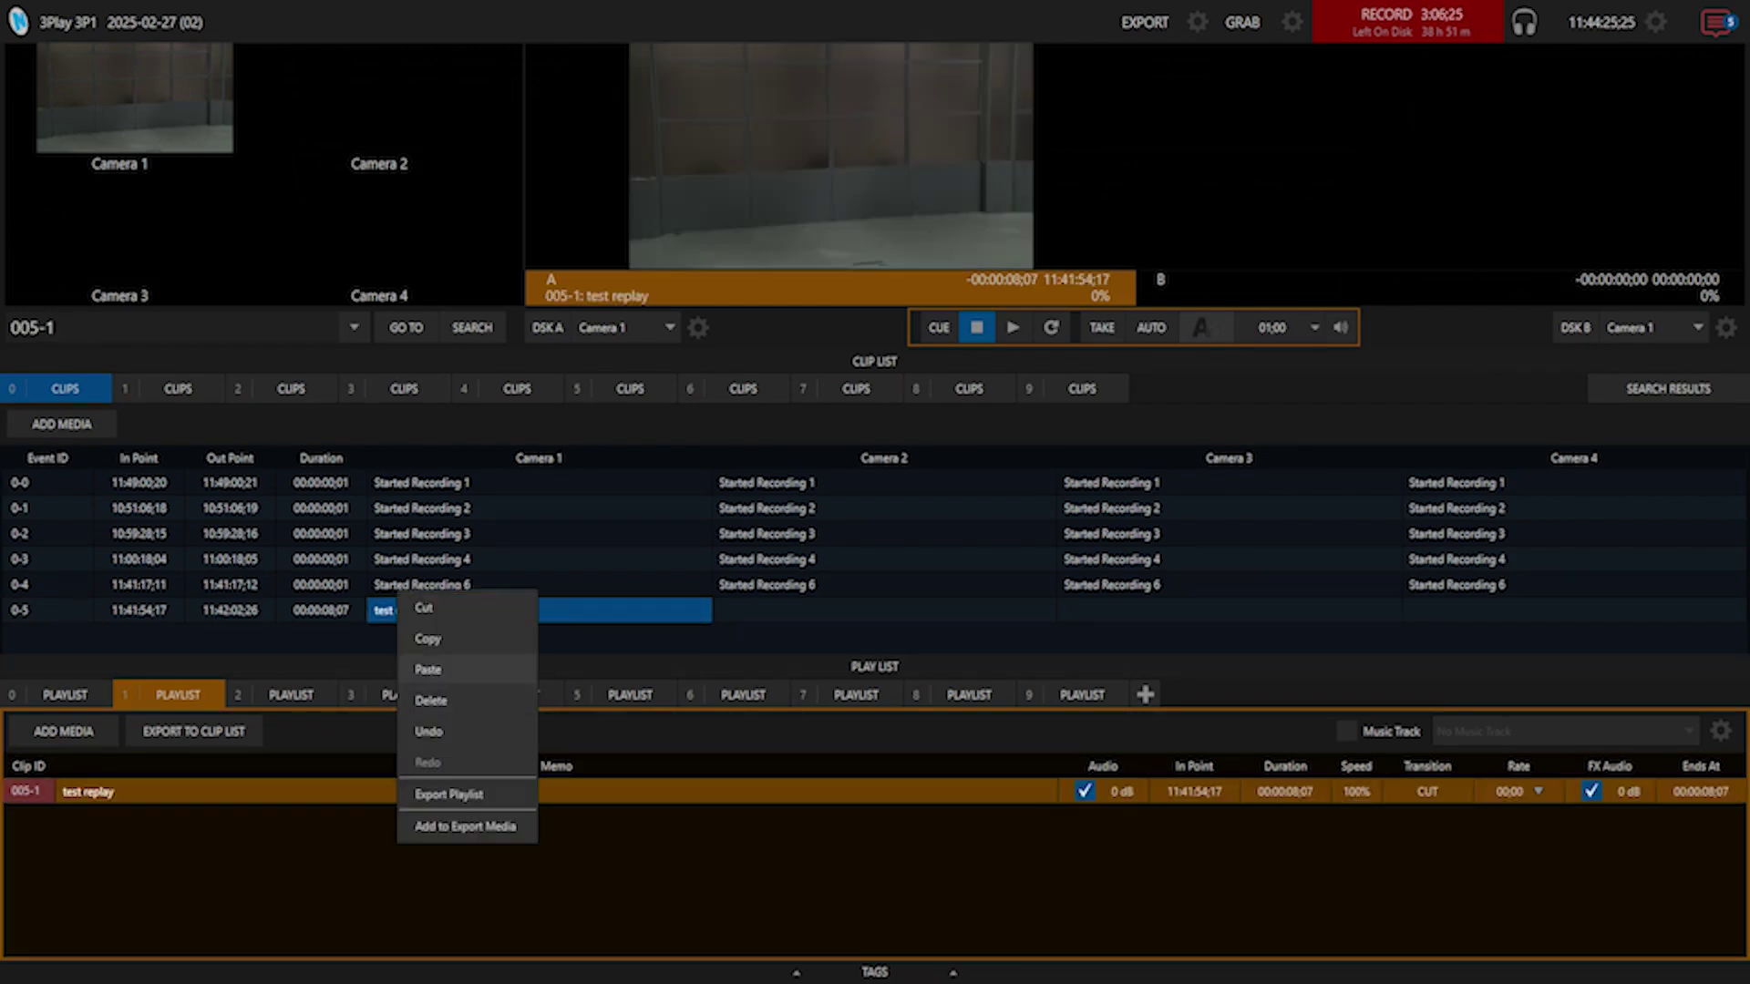